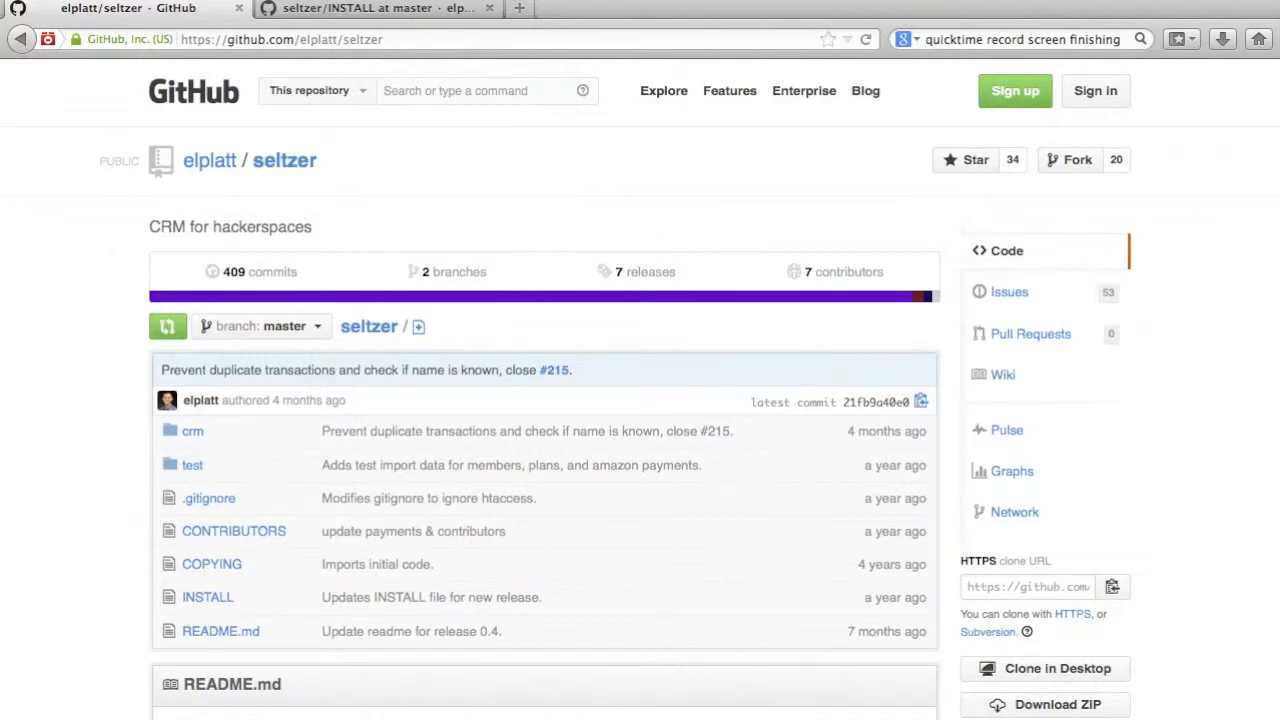
Open the wiki installation instructions linked under Installation and Usage in the seltzer repository's README.
scroll(985, 398, "down", 10)
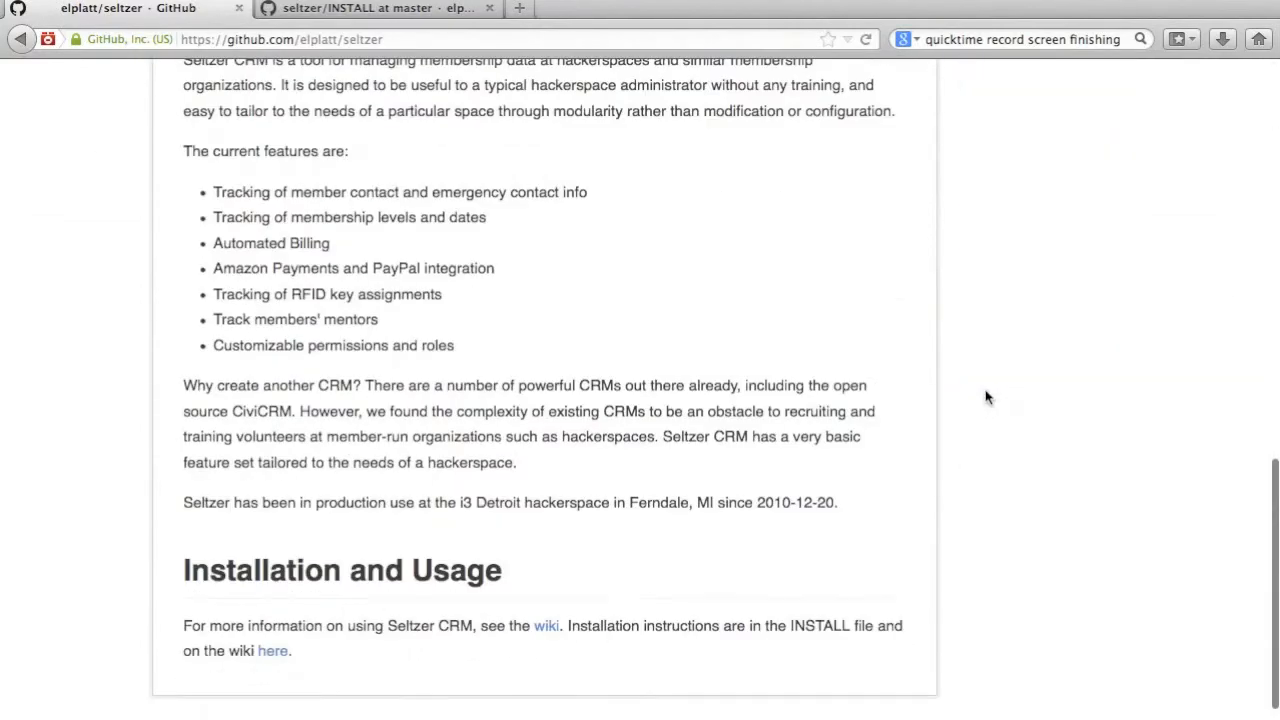
scroll(985, 398, "down", 1)
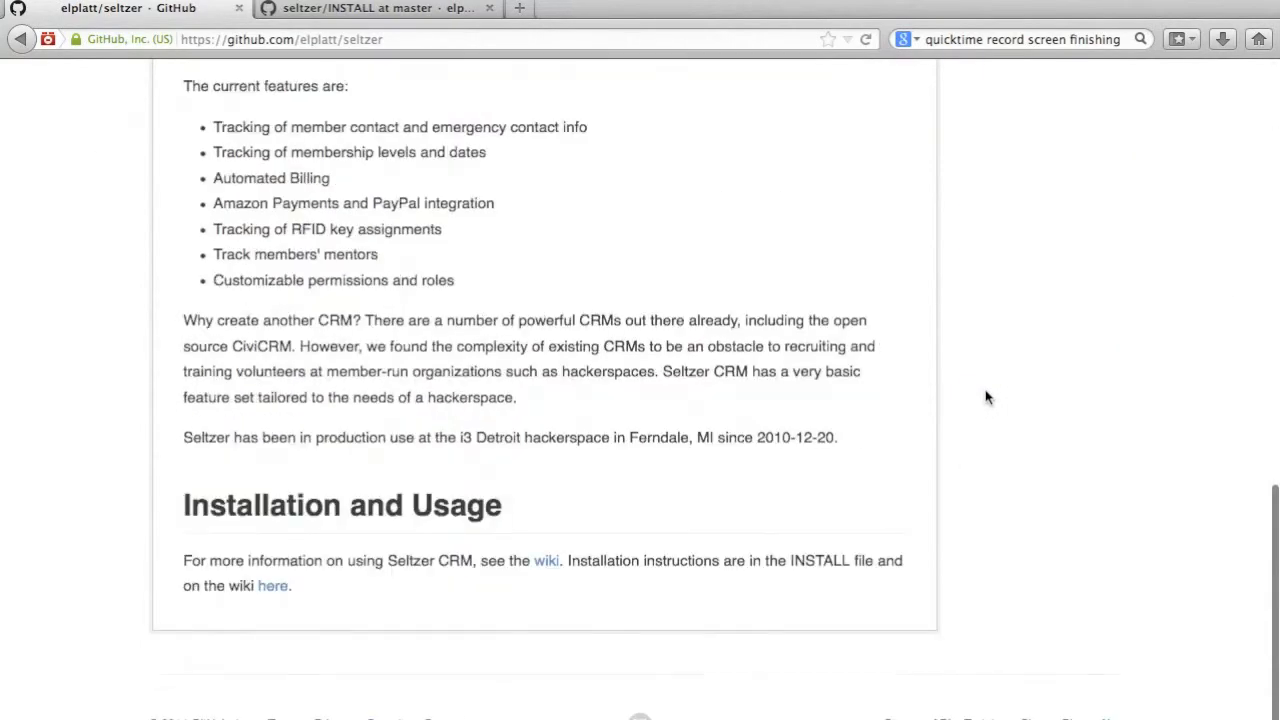
left_click(274, 590)
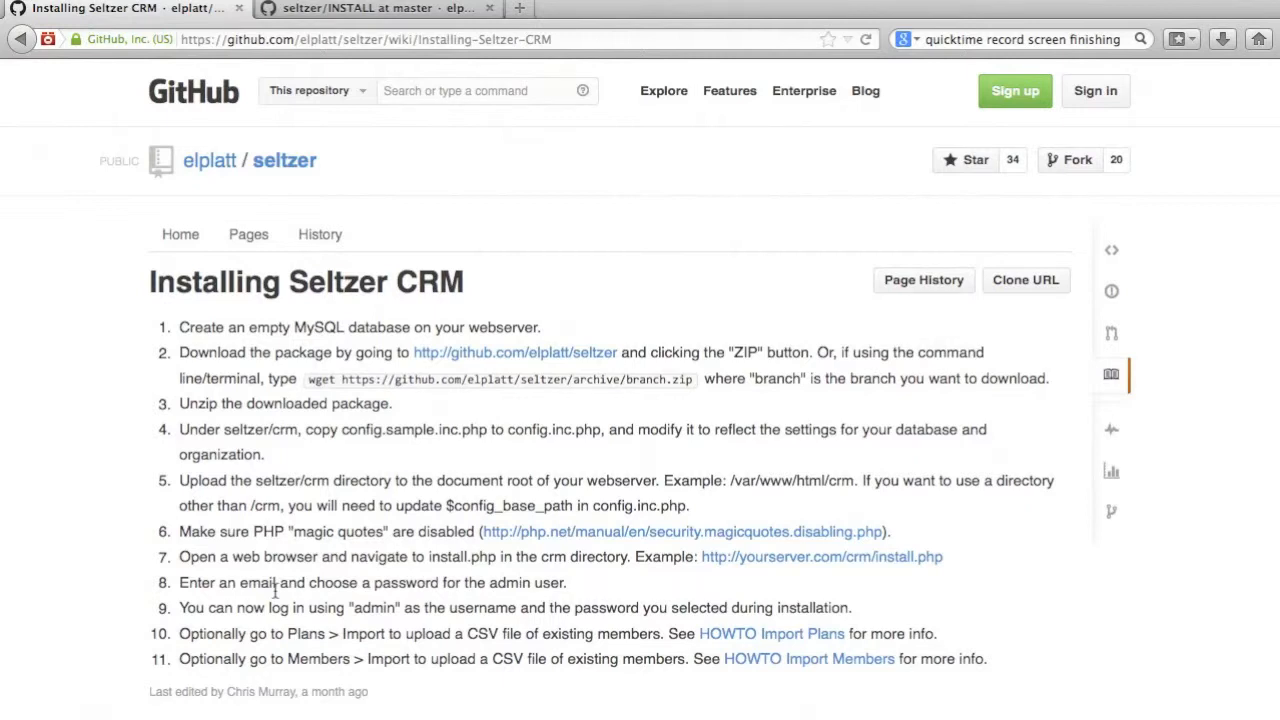
Switch to Terminal and create a MySQL database named screencast.
key("super+Tab")
key("super+Tab")
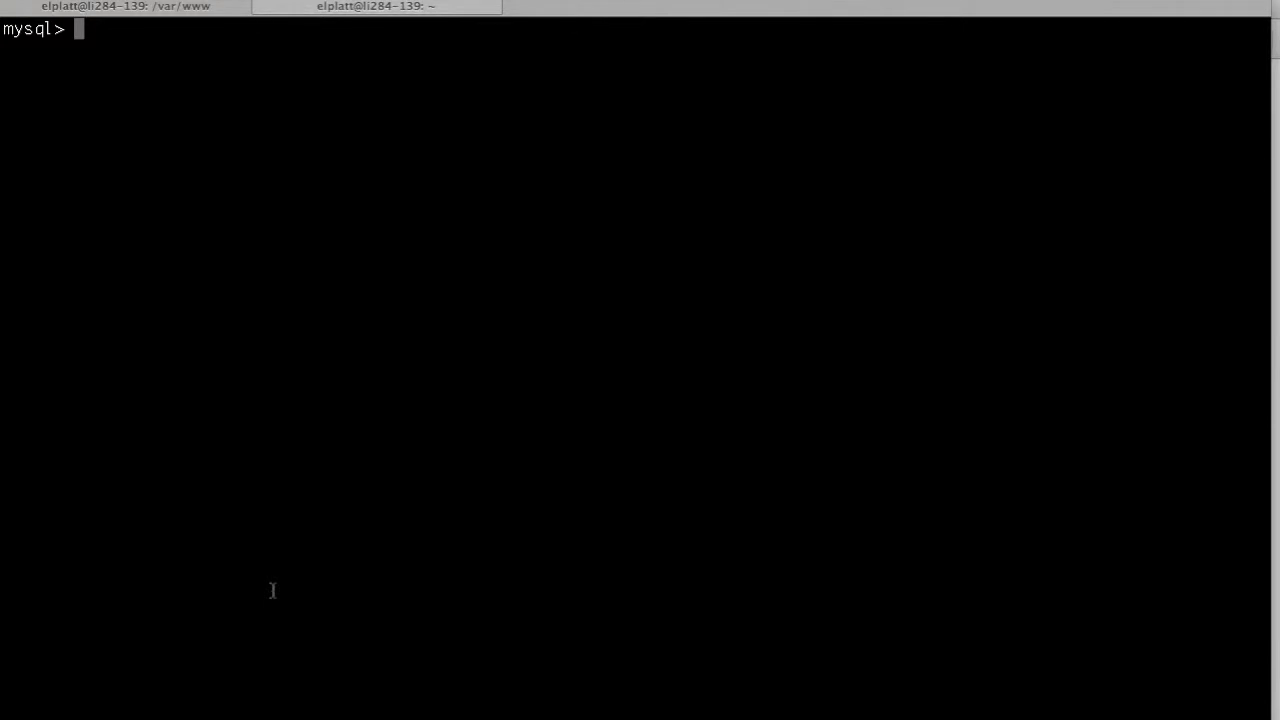
type("create data")
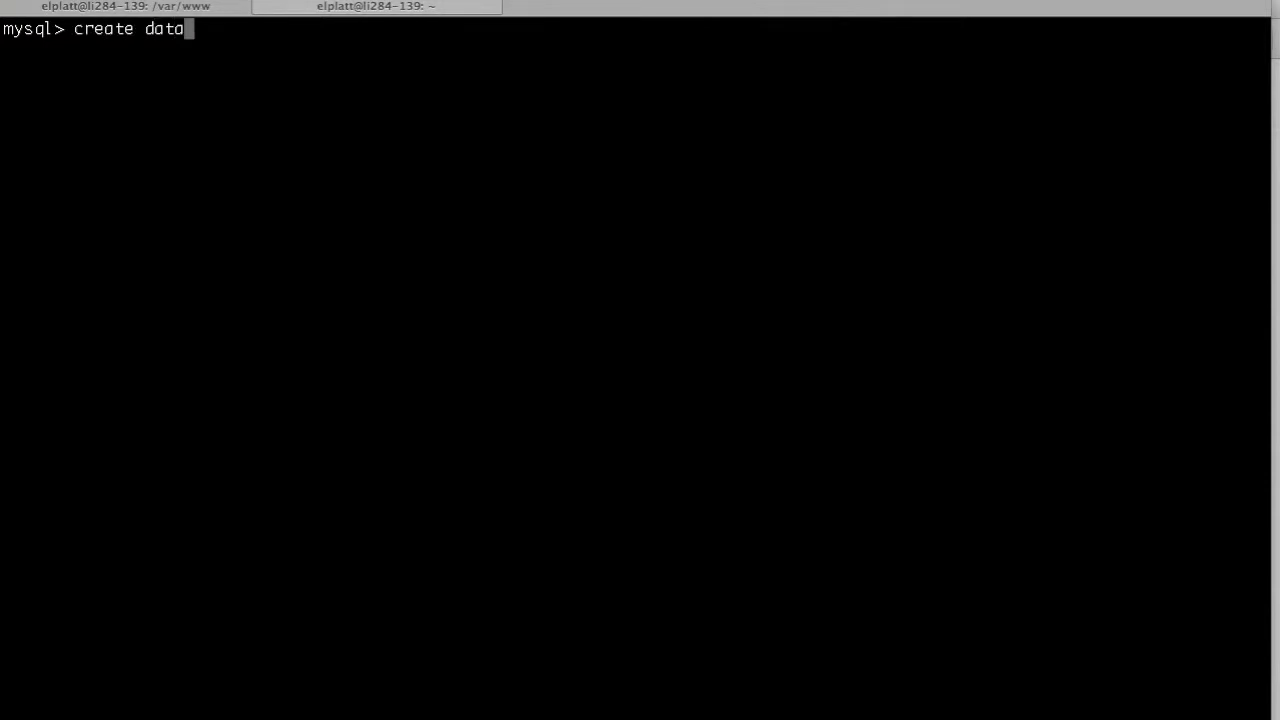
type("base screencast")
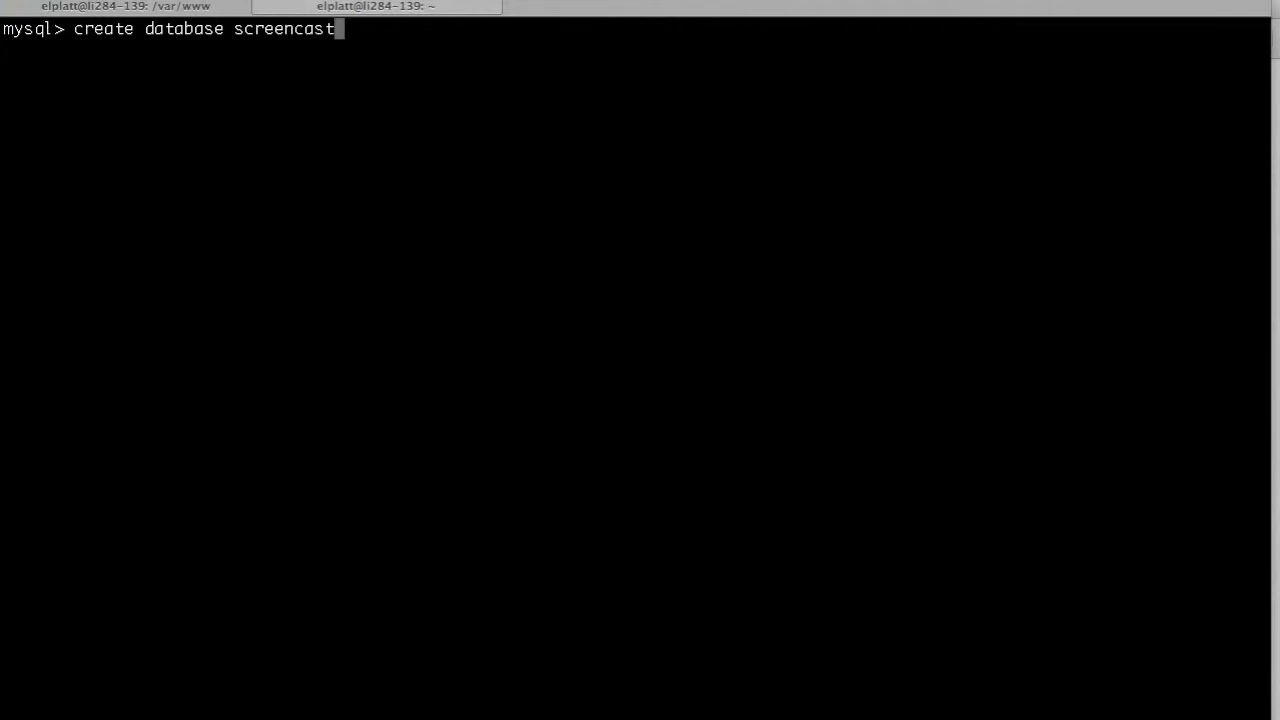
type(";")
key("Return")
Grant all privileges on screencast.* to screencast@localhost, identified by the database password.
type("grant")
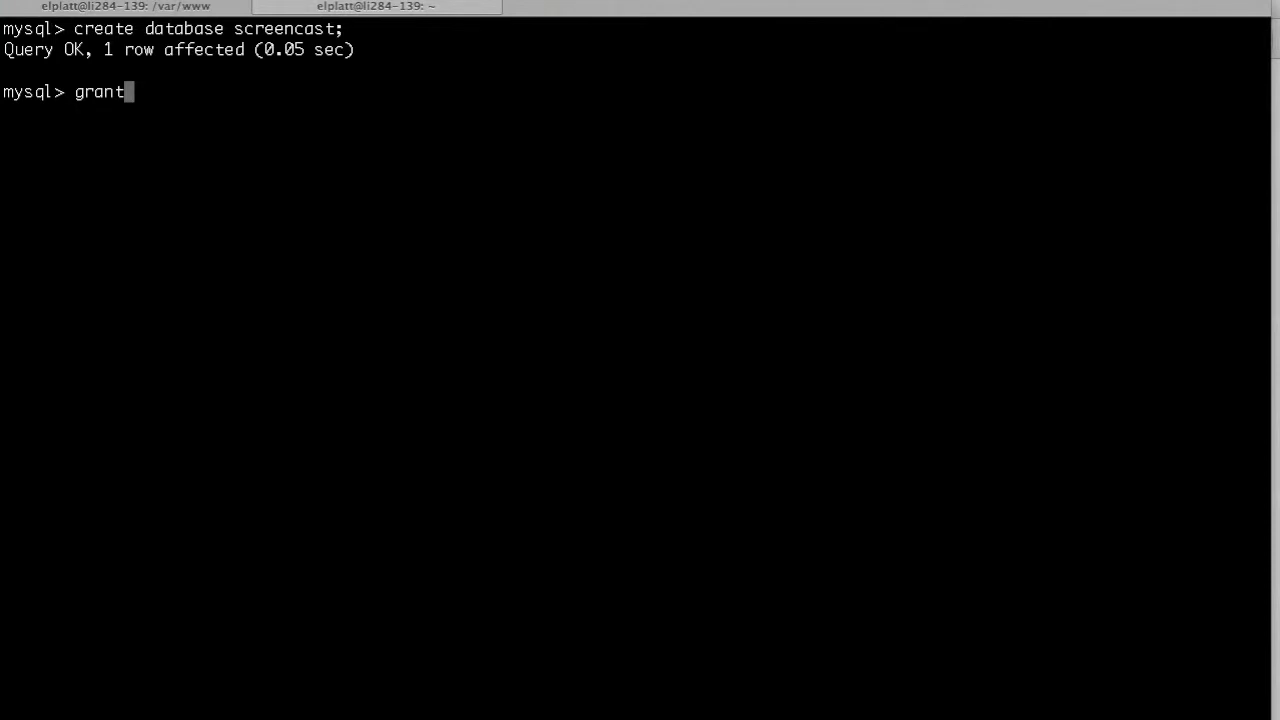
type(" all privileges ")
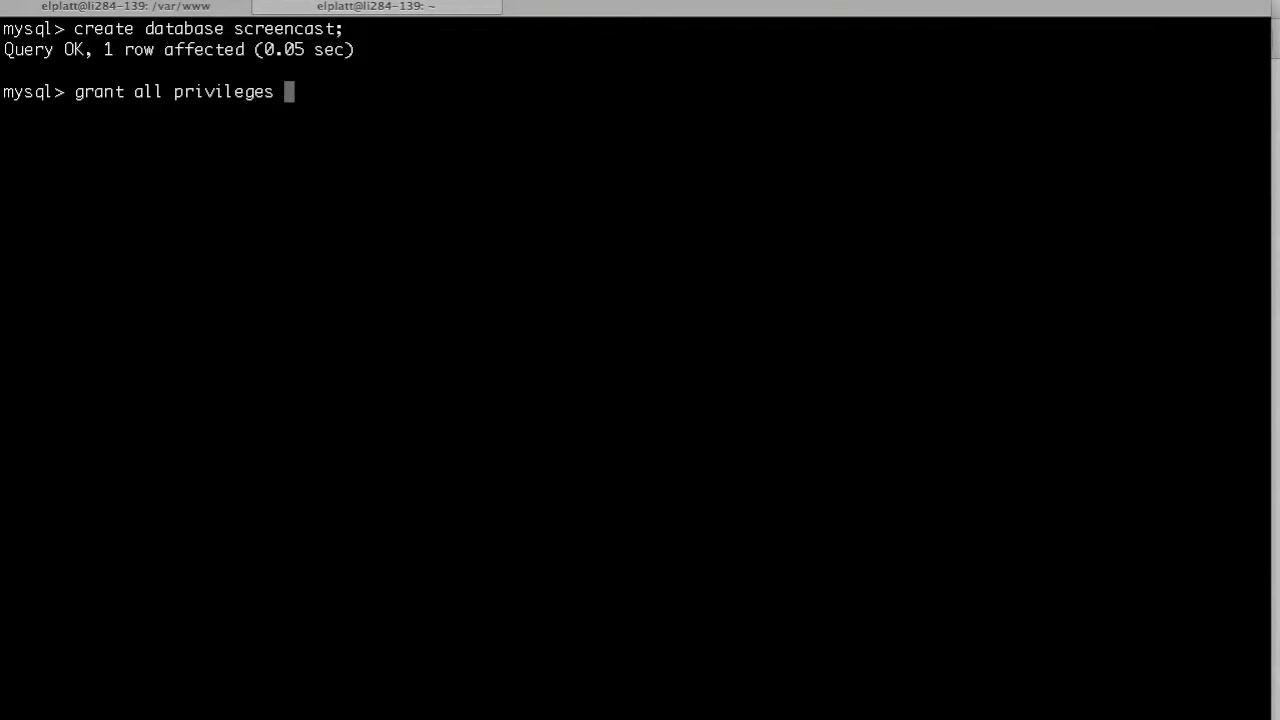
type("on screenca")
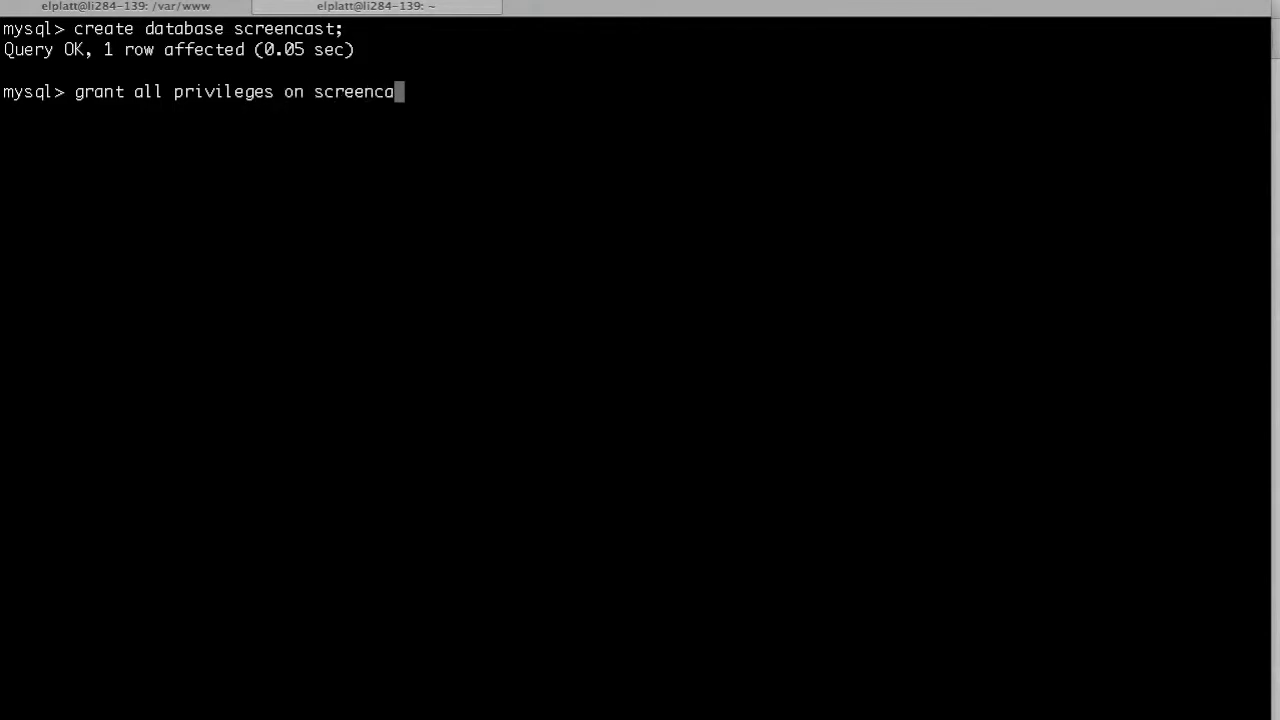
type("st.* to")
type("screencast@localhost")
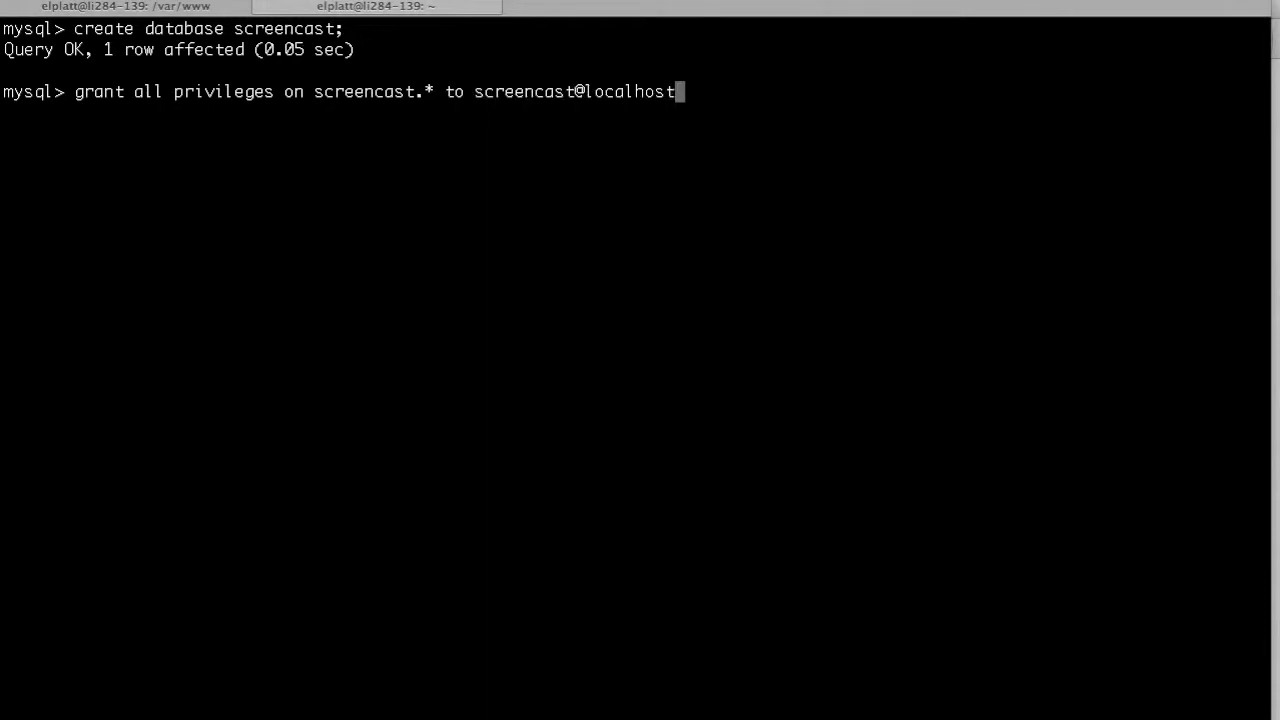
type(" identi")
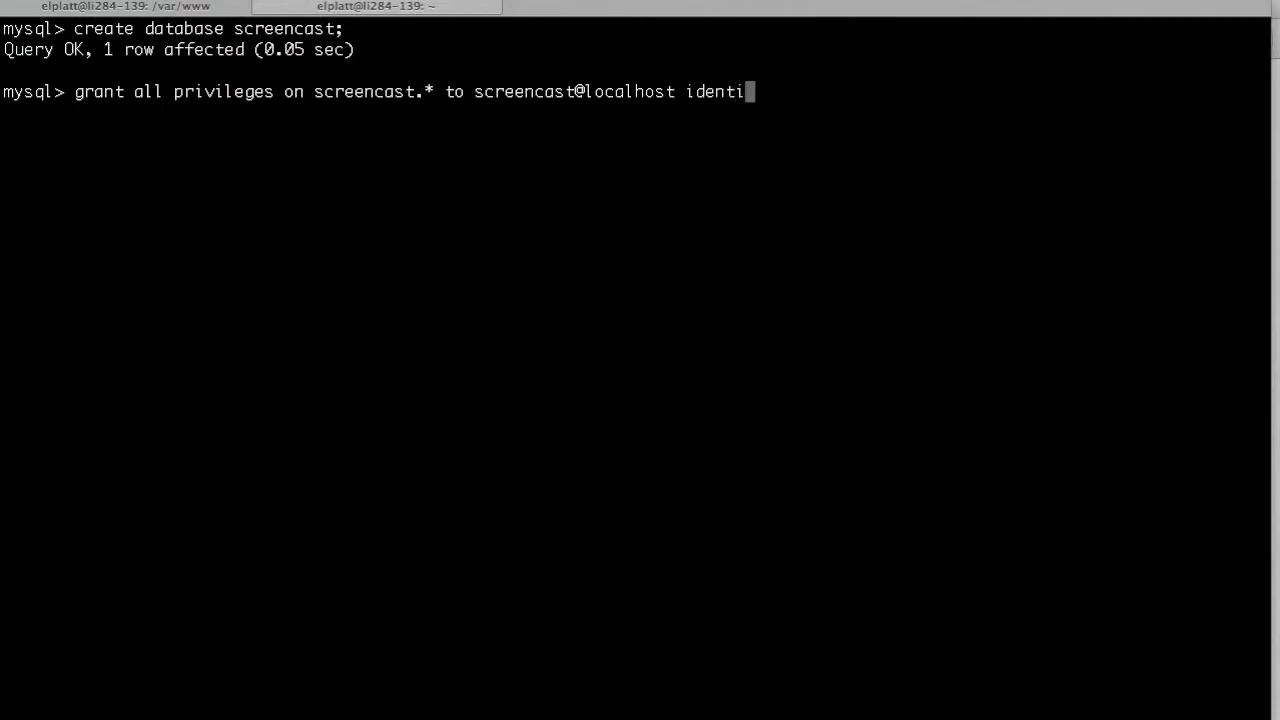
type("fied by ")
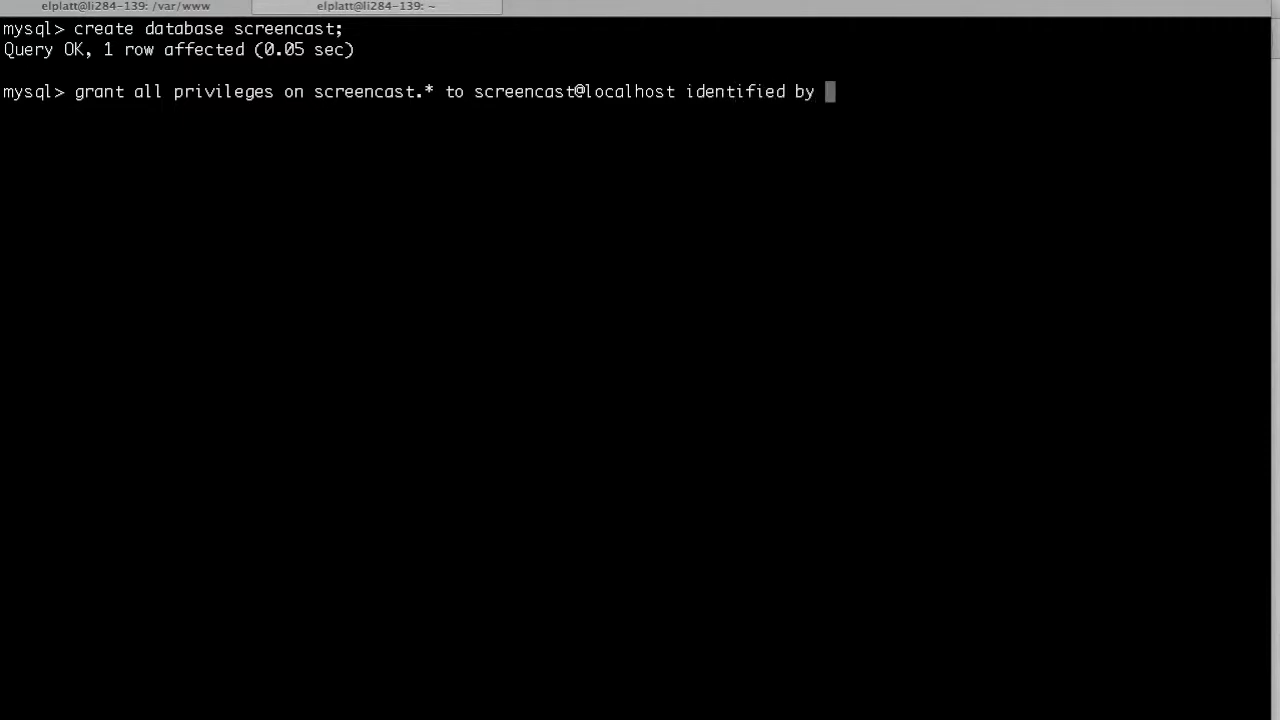
type("'secret'")
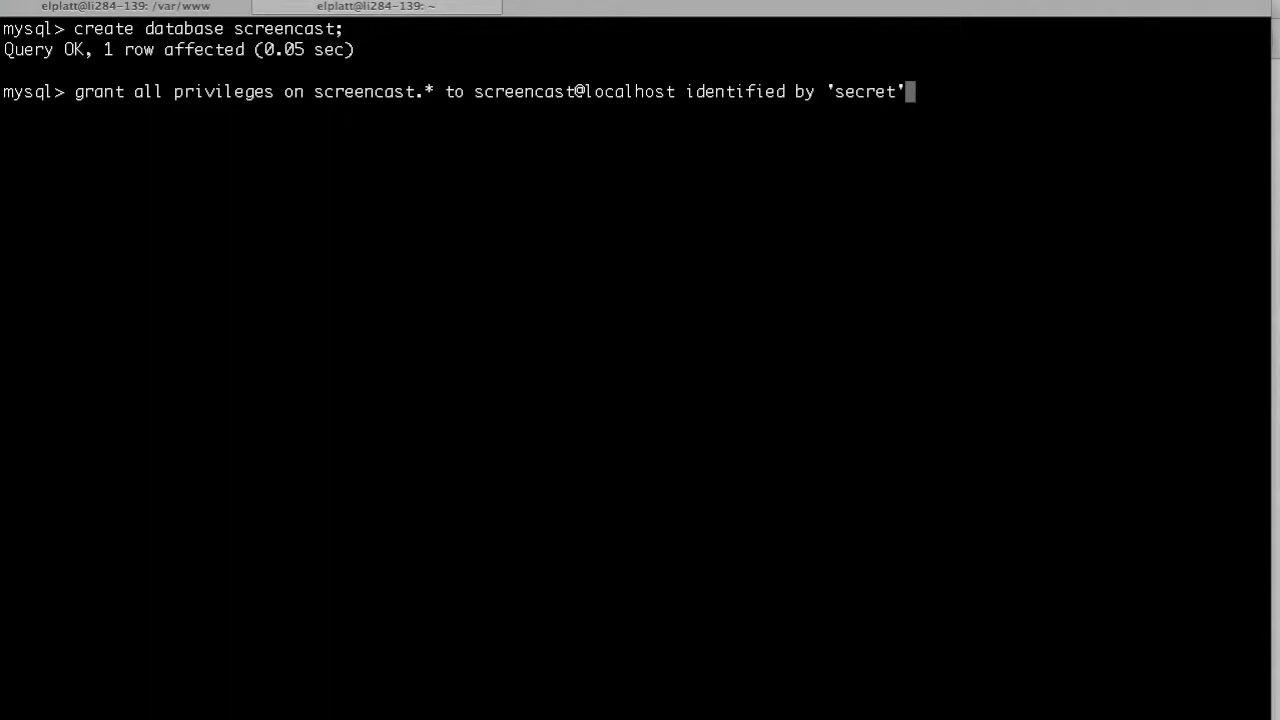
type(";")
key("Return")
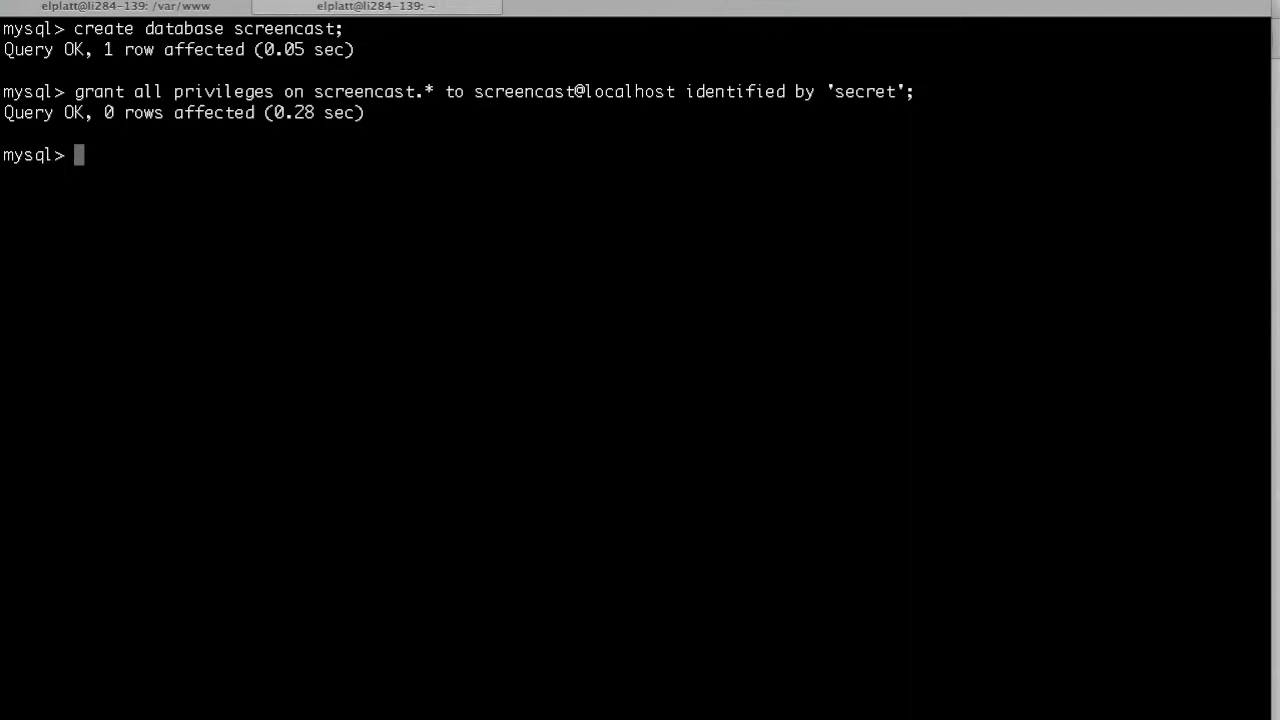
Switch back to Firefox, go to the seltzer repository's main page and download its ZIP archive as a saved file.
key("super+Tab")
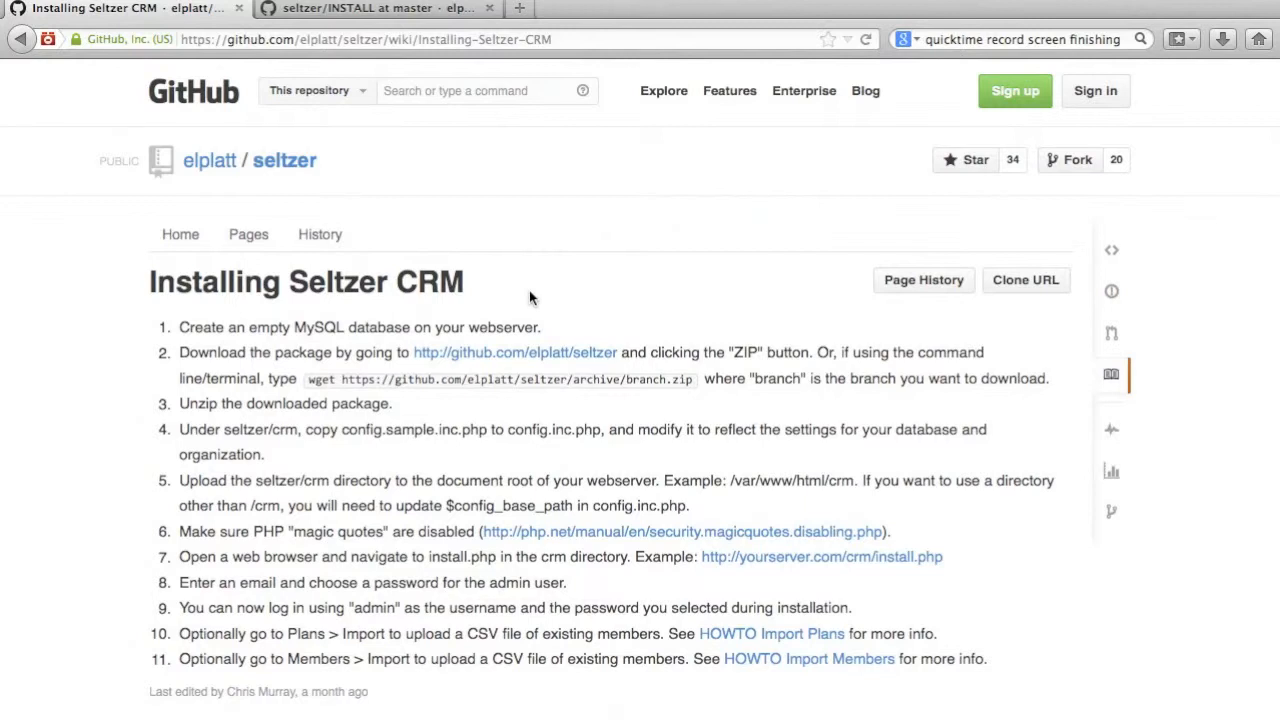
left_click(284, 161)
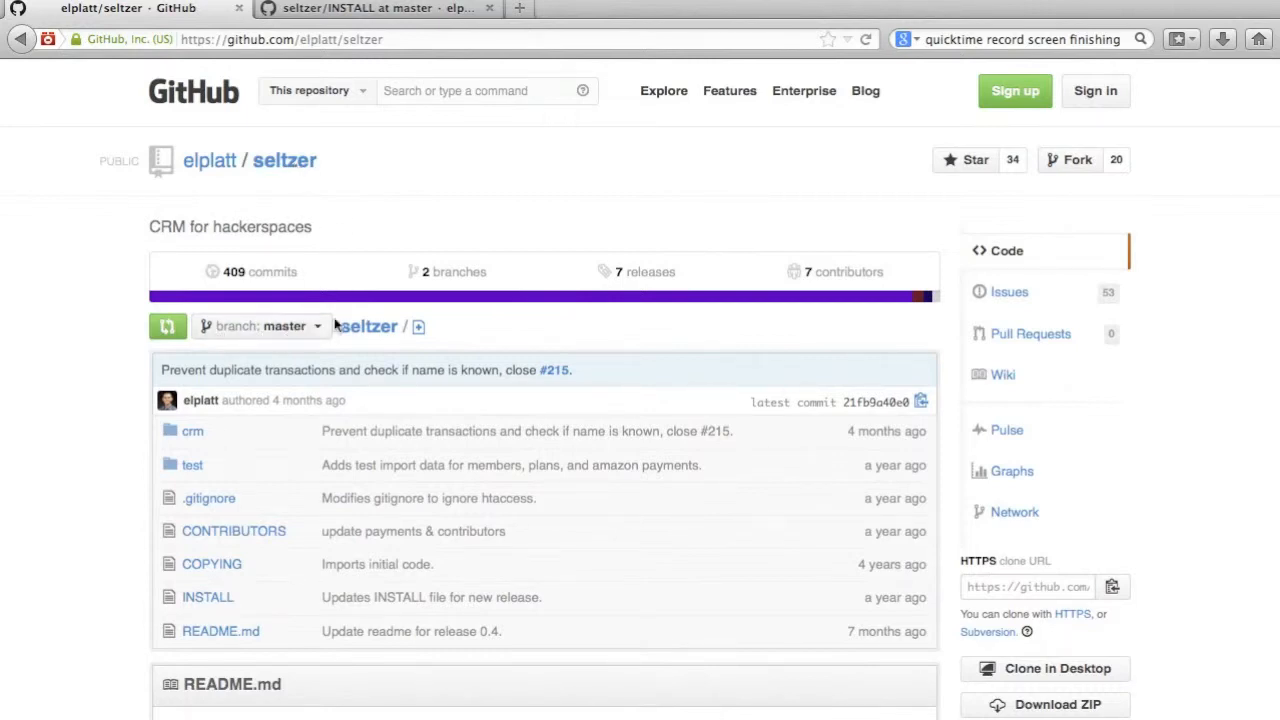
scroll(645, 360, "down", 3)
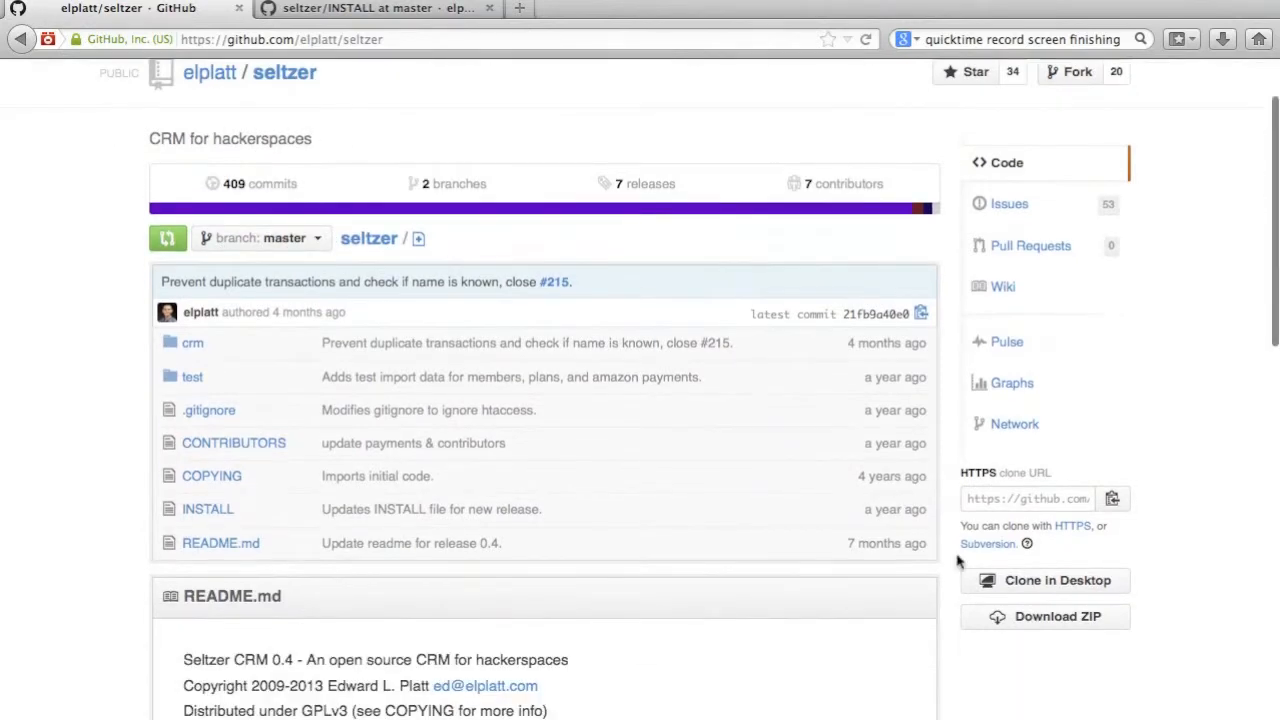
left_click(1040, 618)
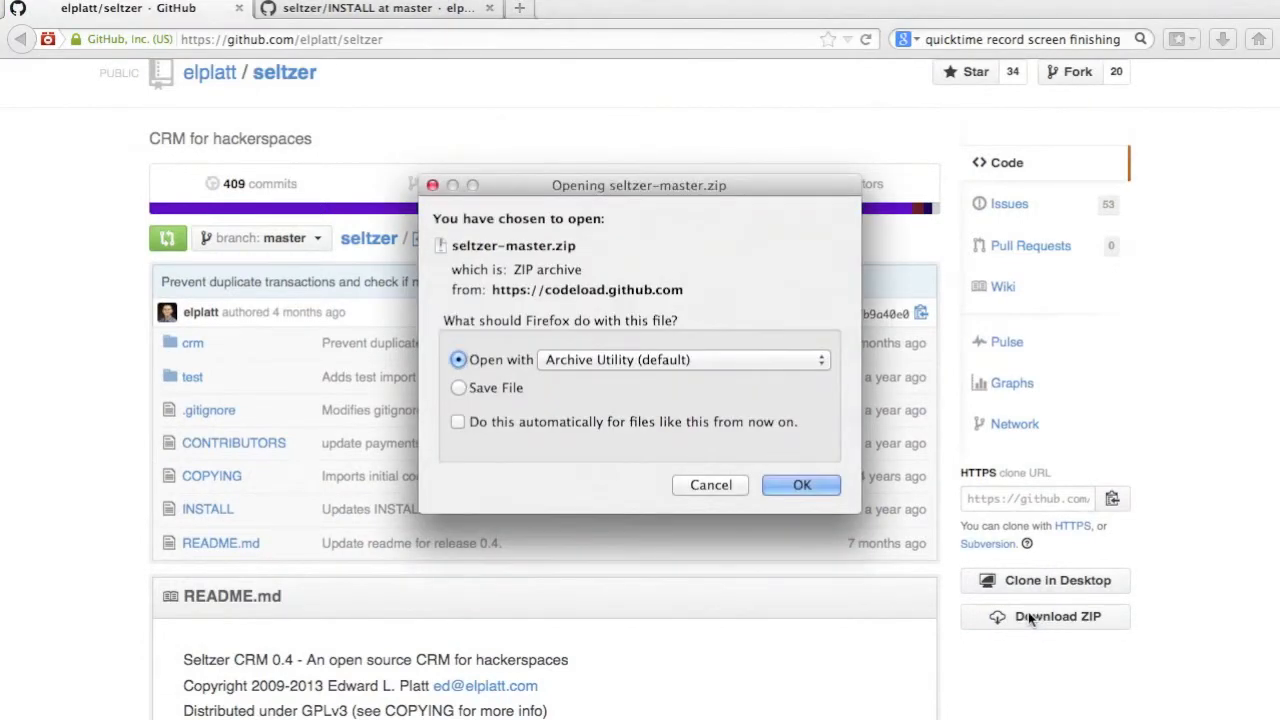
left_click(522, 392)
left_click(826, 488)
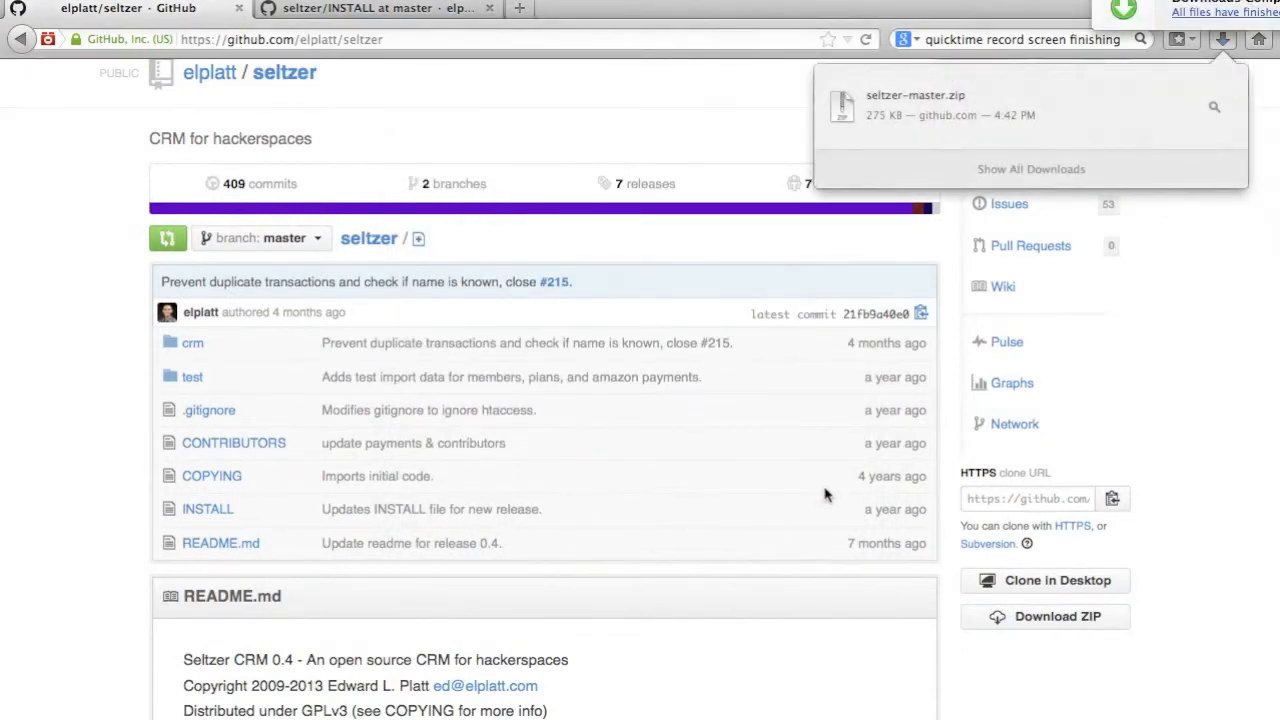
Switch to Finder and extract seltzer-master.zip in the Downloads folder.
key("super+Tab")
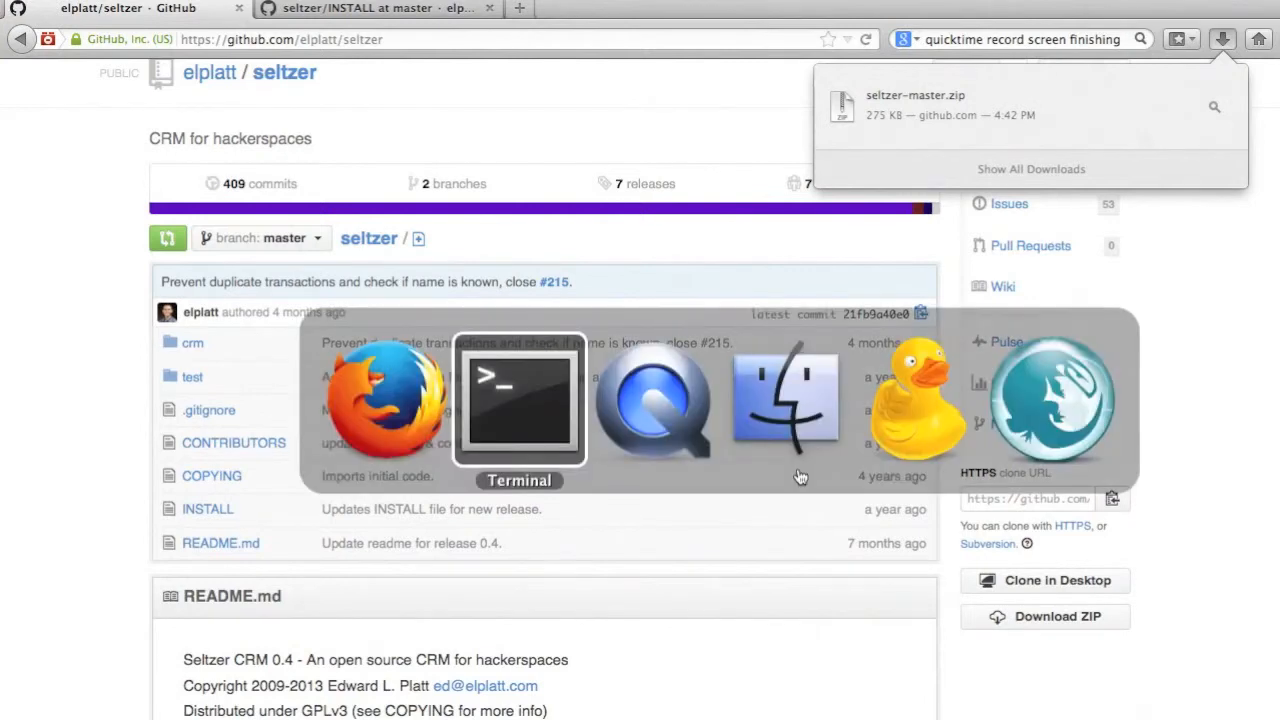
key("super+Tab")
key("super+Tab")
left_click(265, 57)
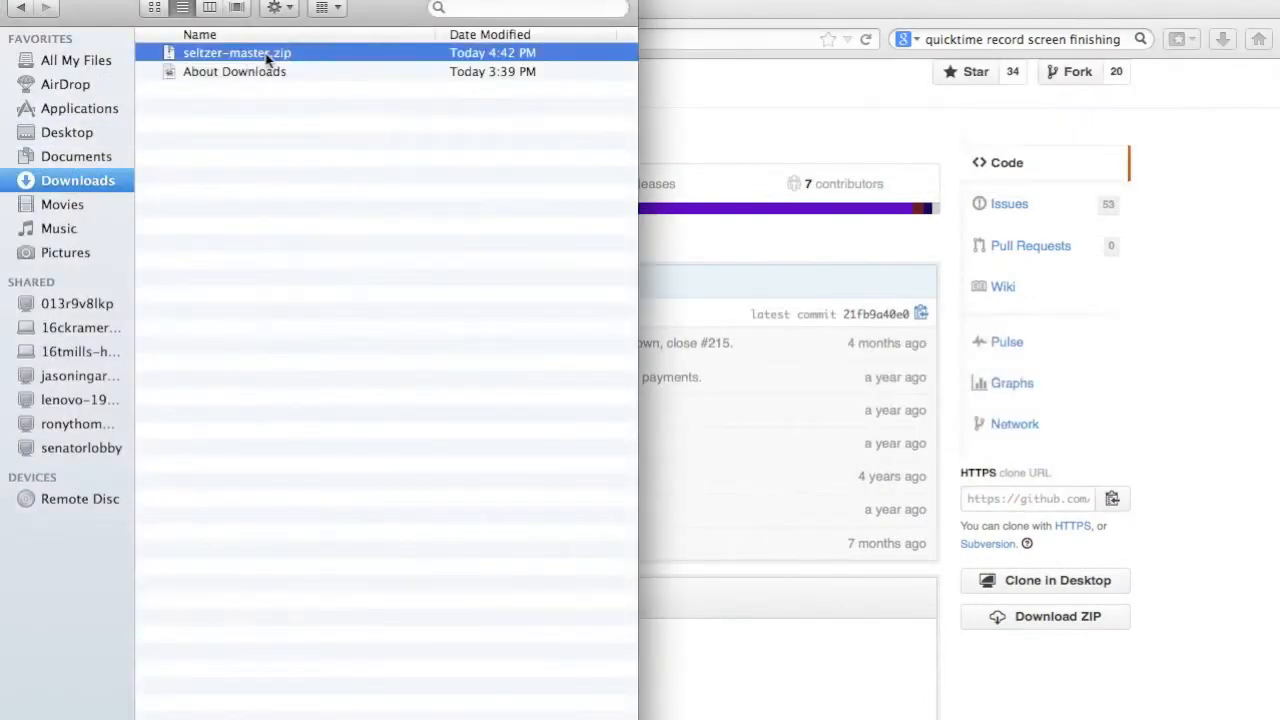
double_click(267, 60)
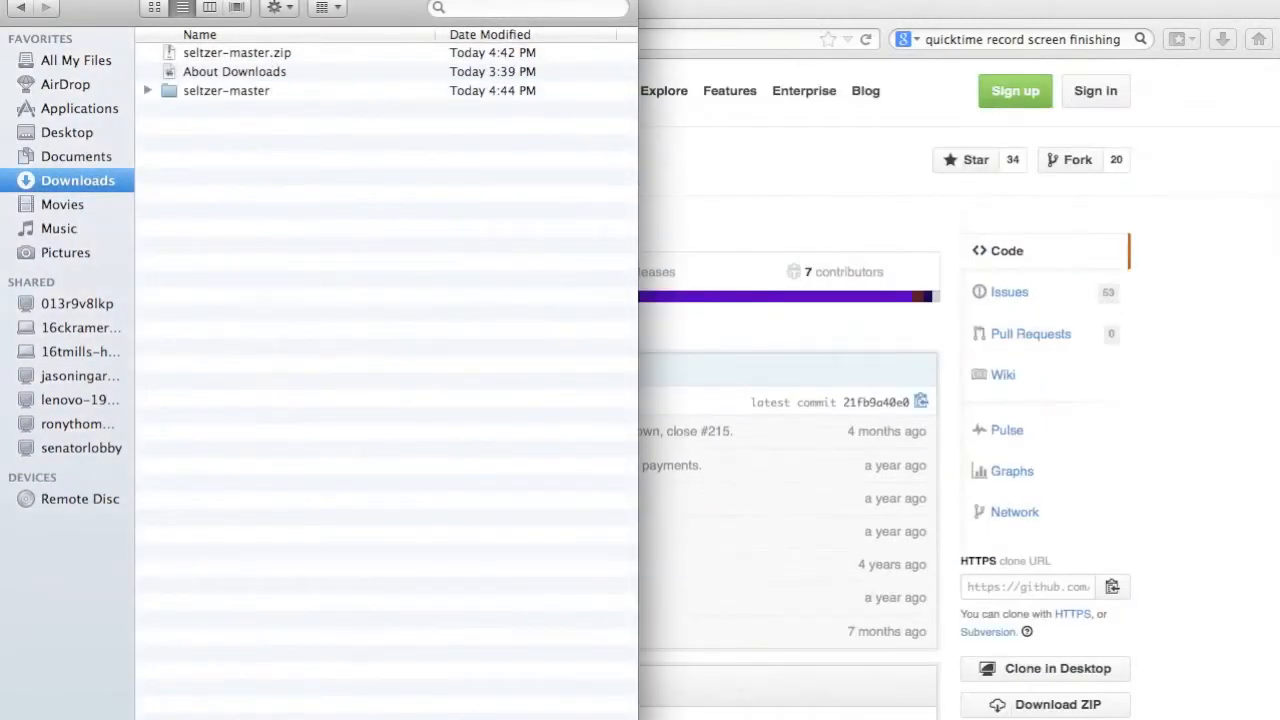
Open the crm folder inside the extracted seltzer-master folder.
left_click(229, 93)
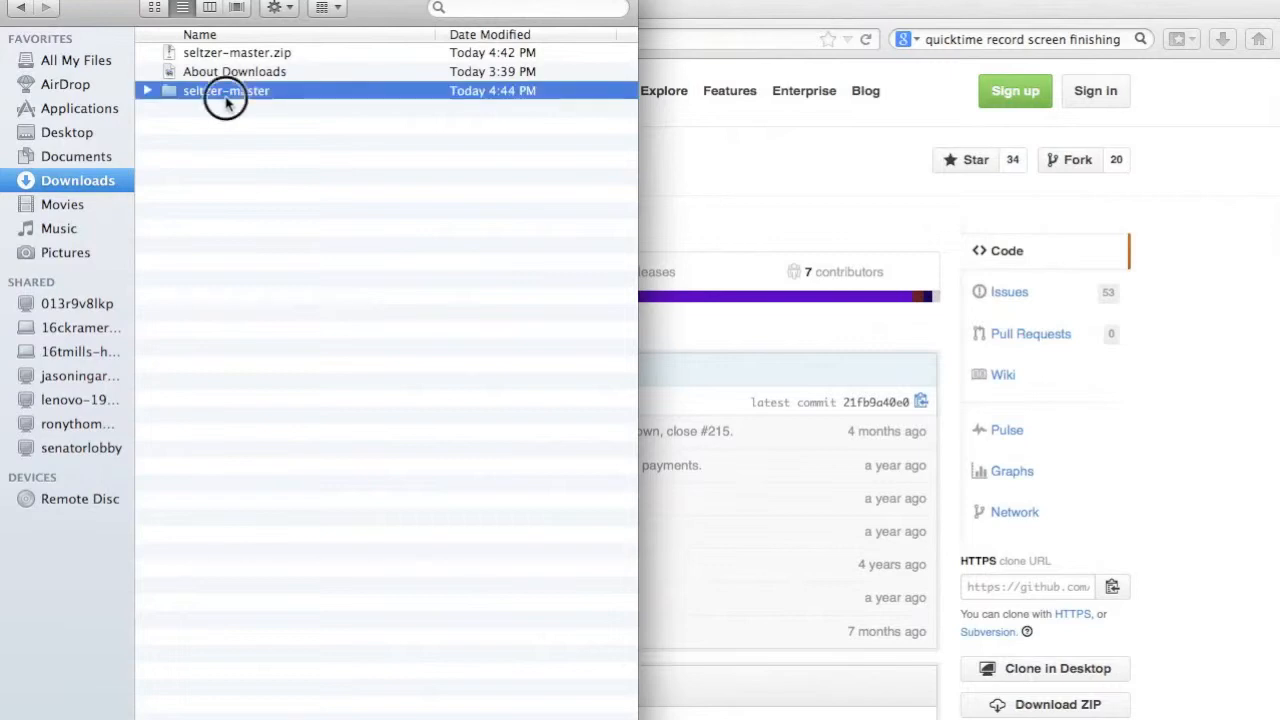
double_click(228, 94)
left_click(218, 91)
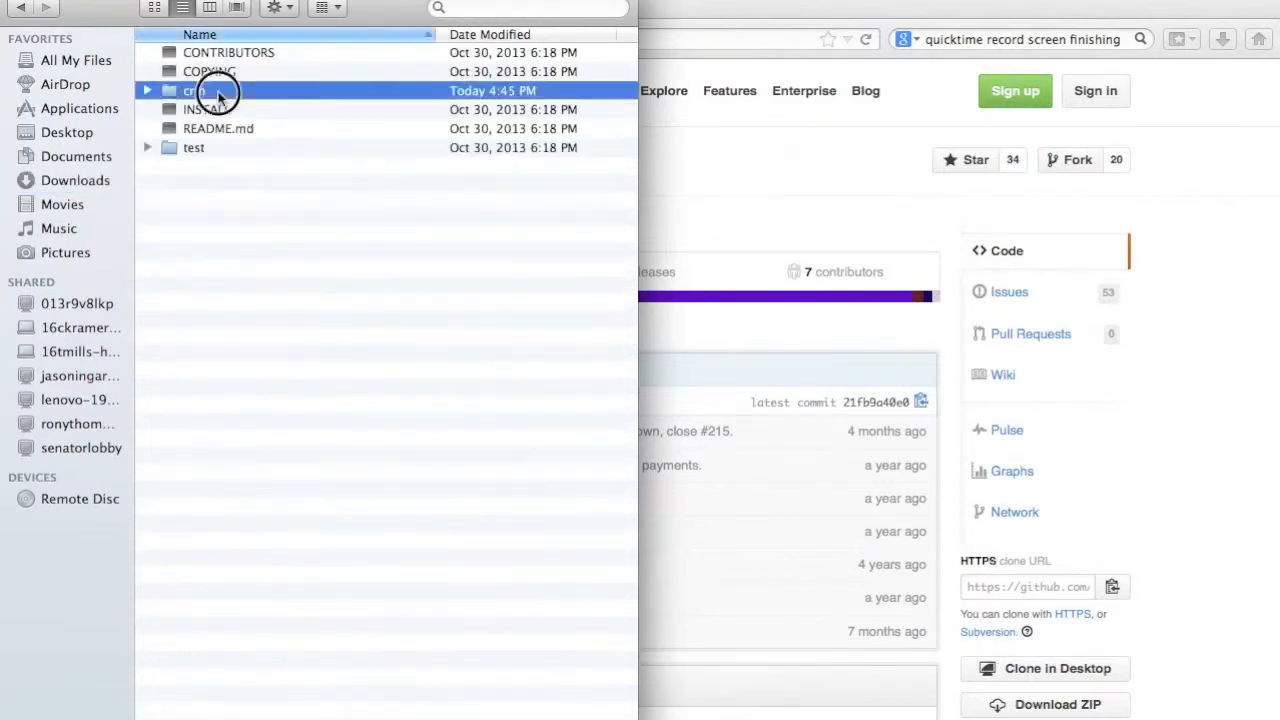
double_click(218, 91)
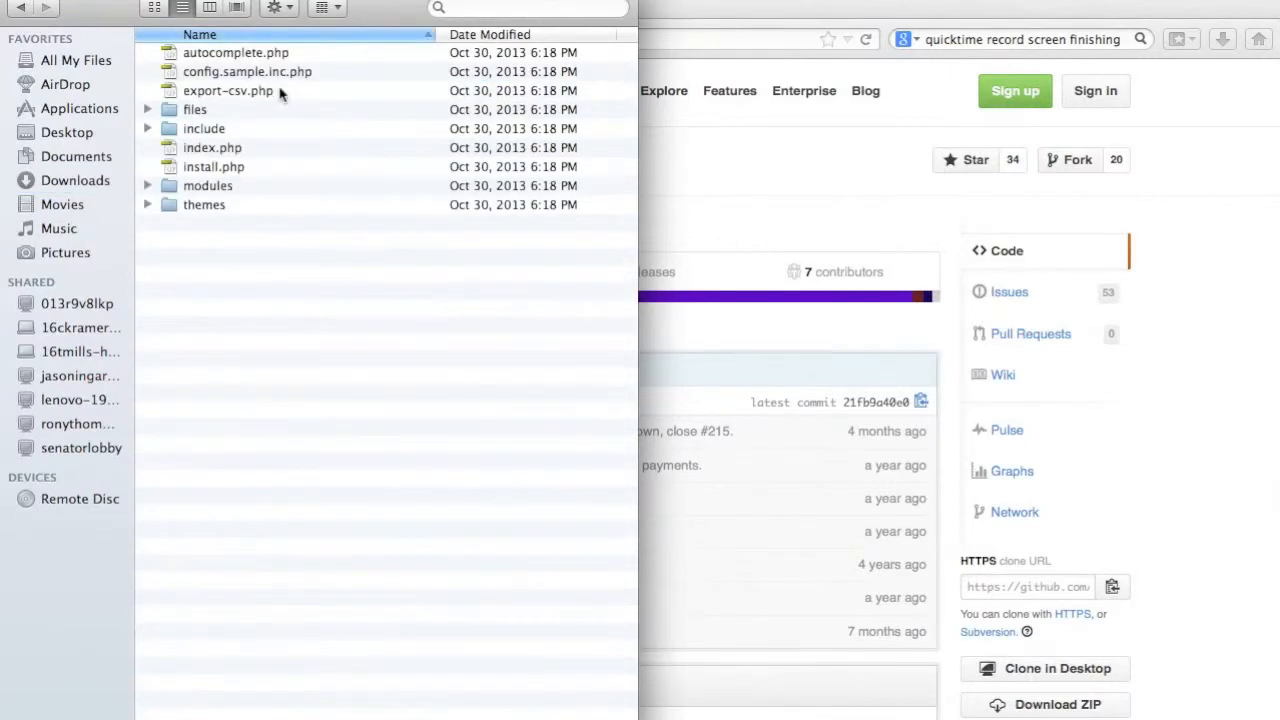
Duplicate config.sample.inc.php and rename the copy as config.inc.php.
left_click(254, 74)
right_click(254, 74)
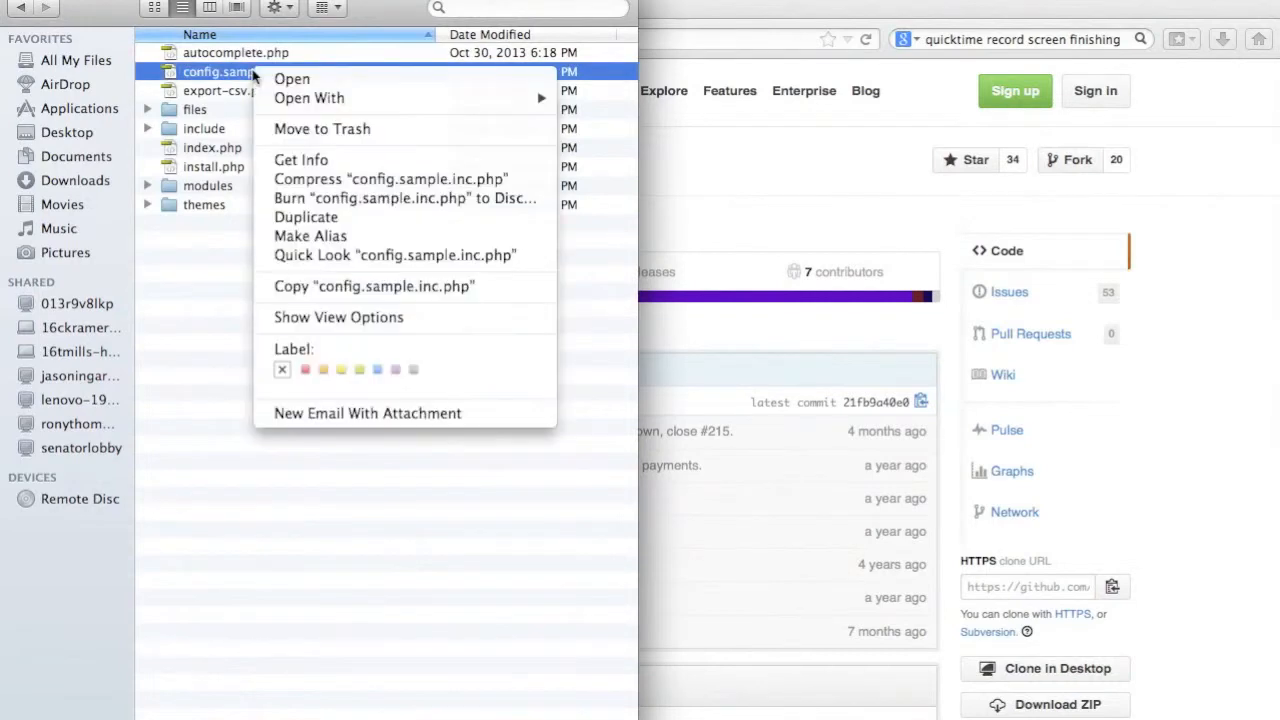
left_click(296, 217)
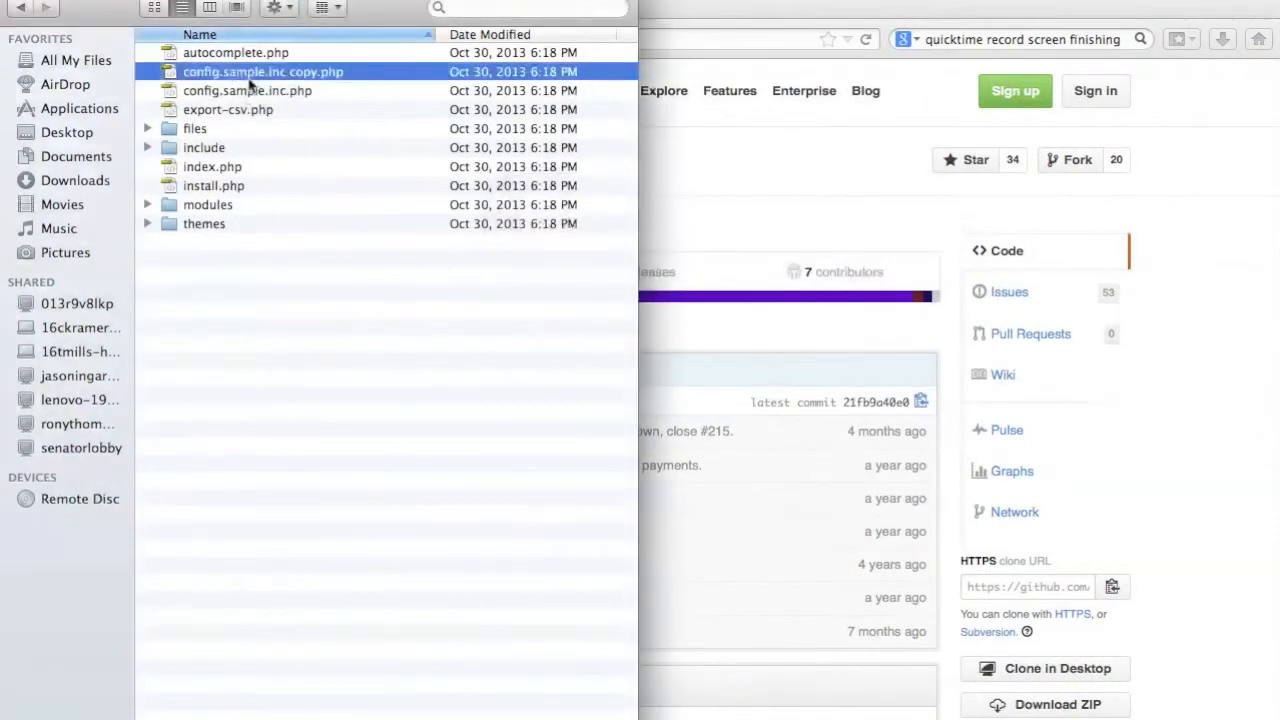
key("Return")
type("config")
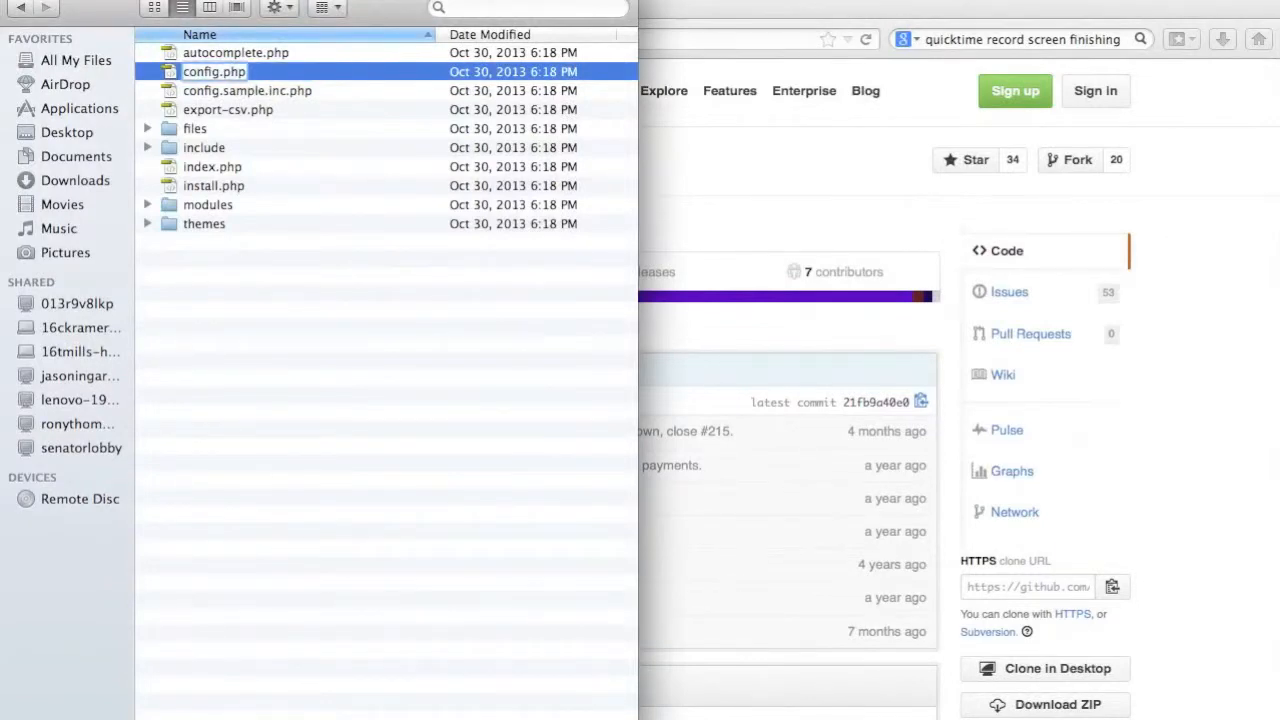
type(".inc")
key("Return")
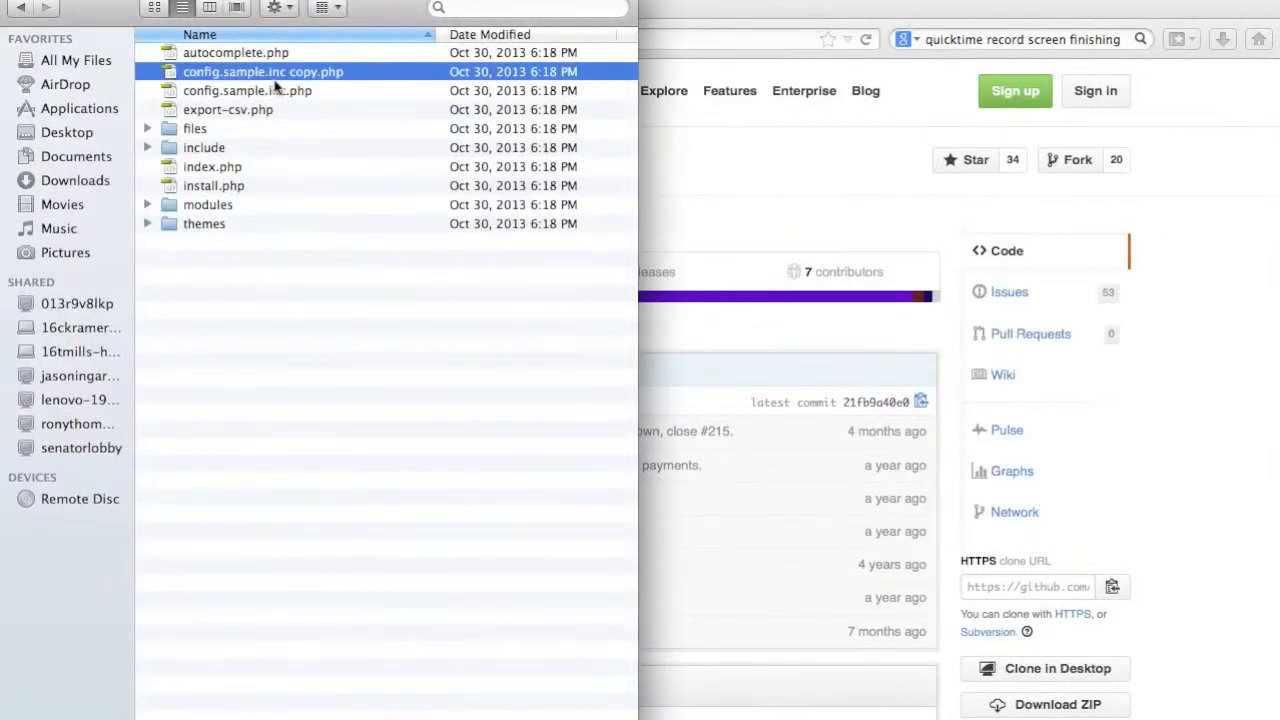
Open config.inc.php in the Komodo editor.
left_click_drag(250, 74, 451, 719)
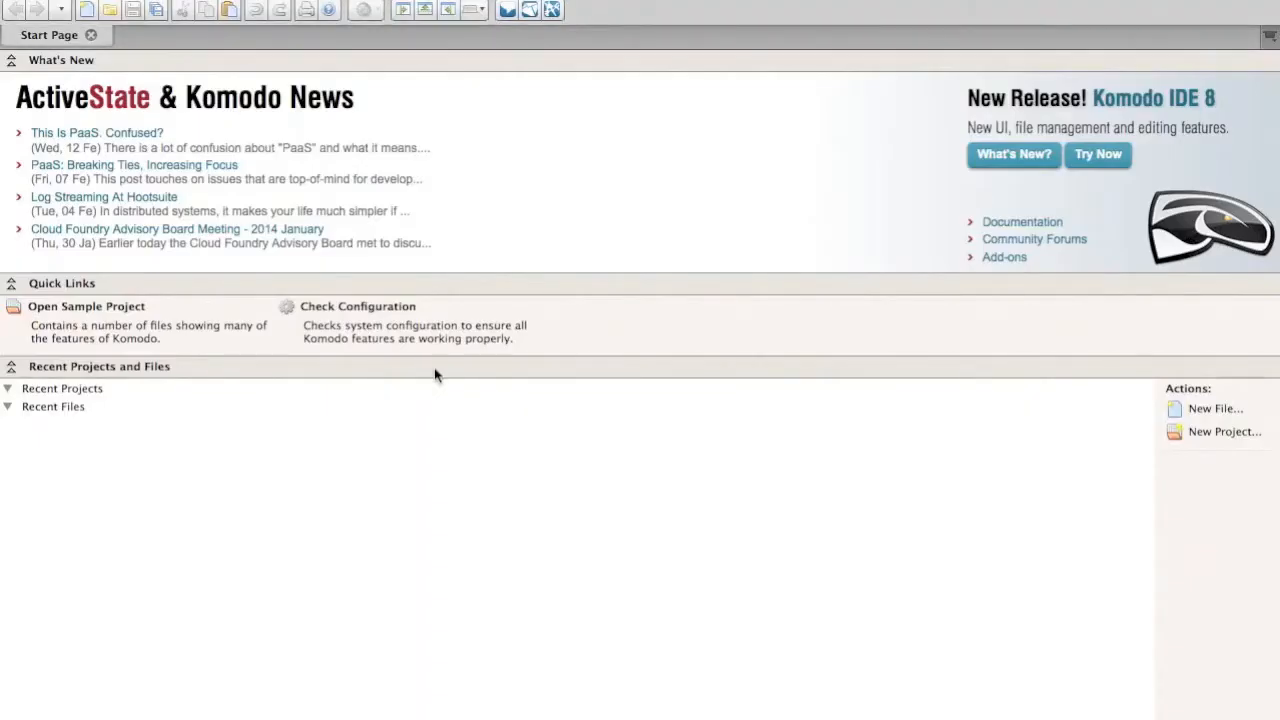
left_click(868, 307)
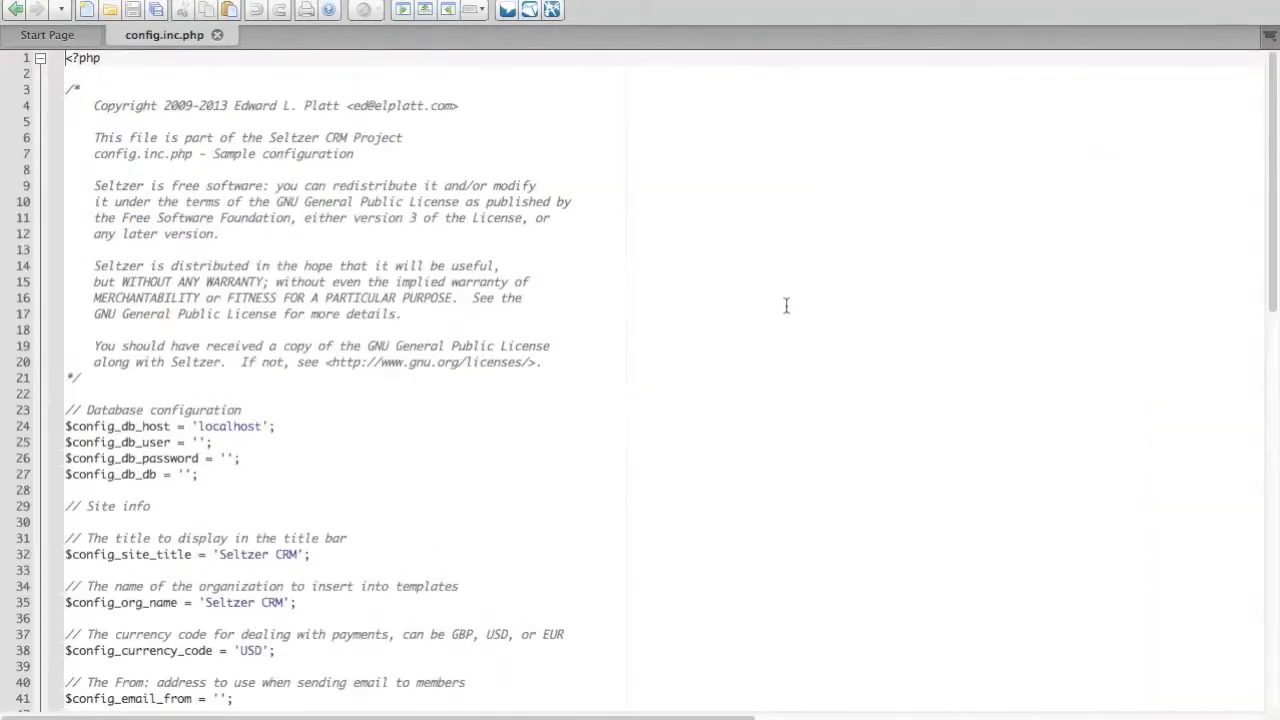
left_click(660, 474)
Set $config_db_user to 'screencast' in the database configuration.
left_click(347, 440)
key("Left")
key("Left")
type("scree")
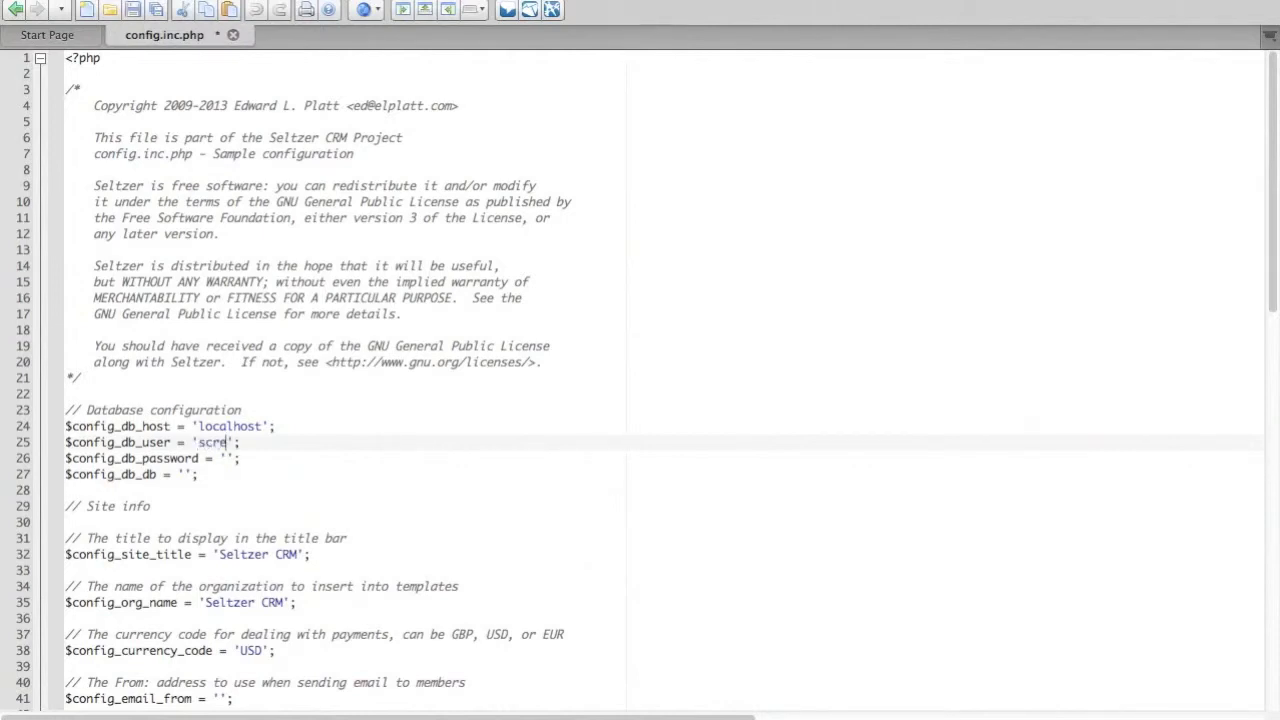
type("ncast")
Enter the database password as the value of $config_db_password.
key("Down")
key("Left")
key("Left")
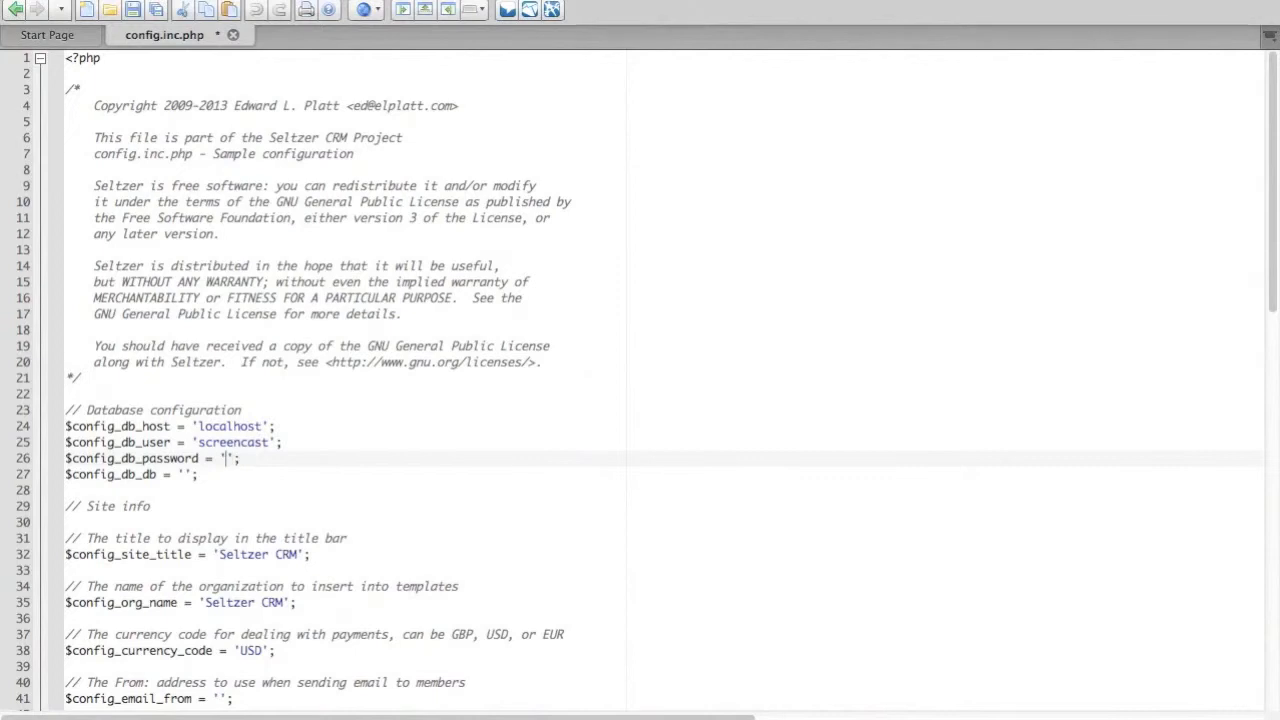
type("secret")
Set $config_db_db to 'screencast' in the database configuration.
key("Down")
key("Left")
key("Left")
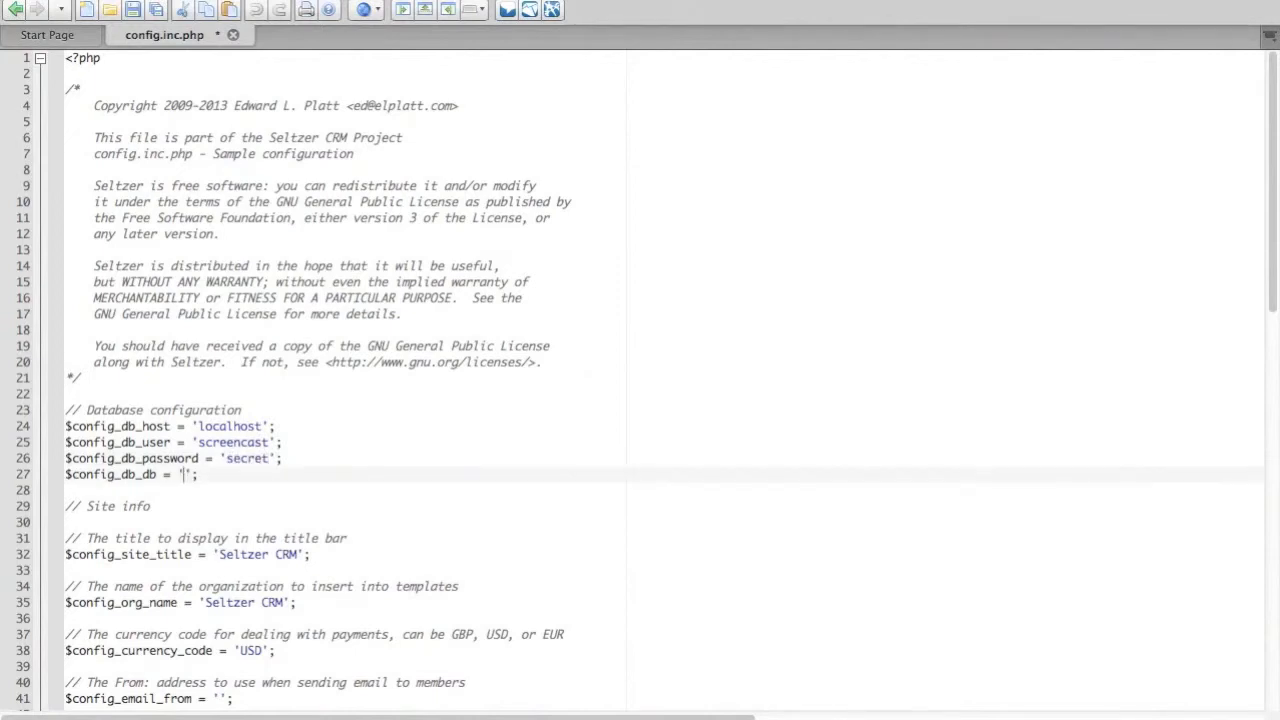
type("screen")
type("ac")
key("BackSpace")
key("BackSpace")
type("cast")
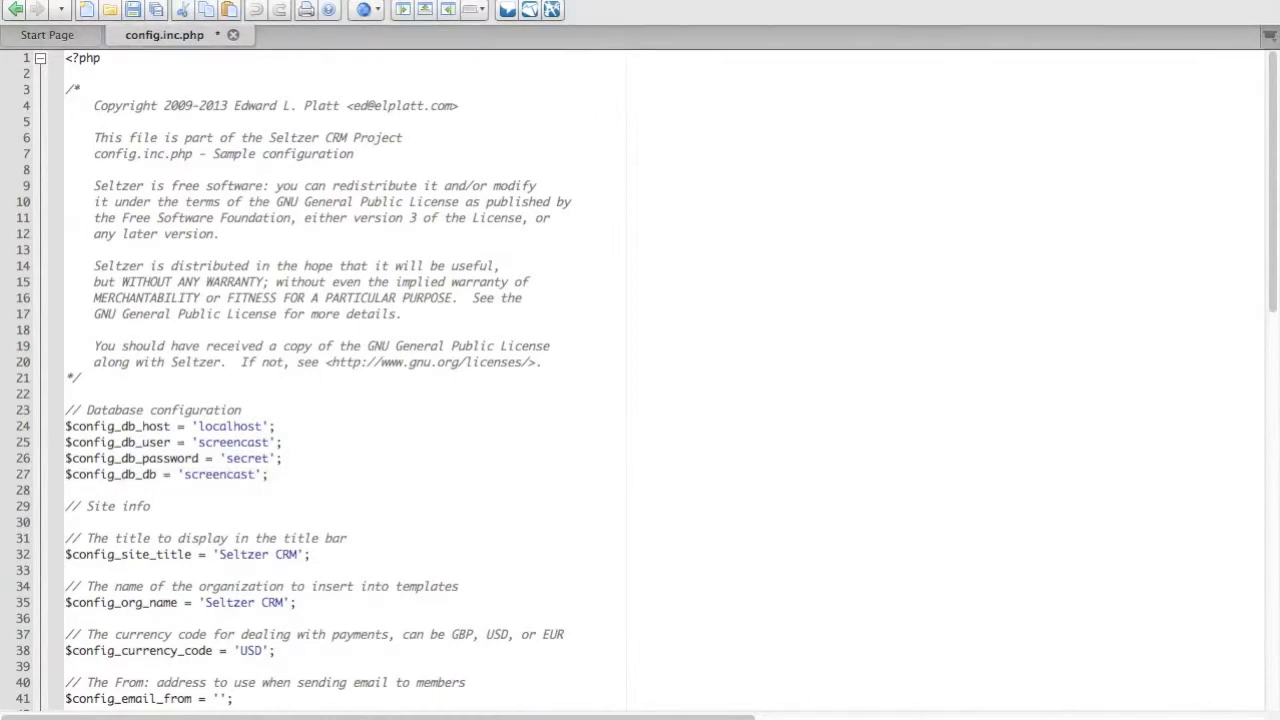
Set $config_site_title to 'Seltzer Screencast CRM' and enter the no-reply sender e-mail address as $config_email_from.
left_click(298, 556)
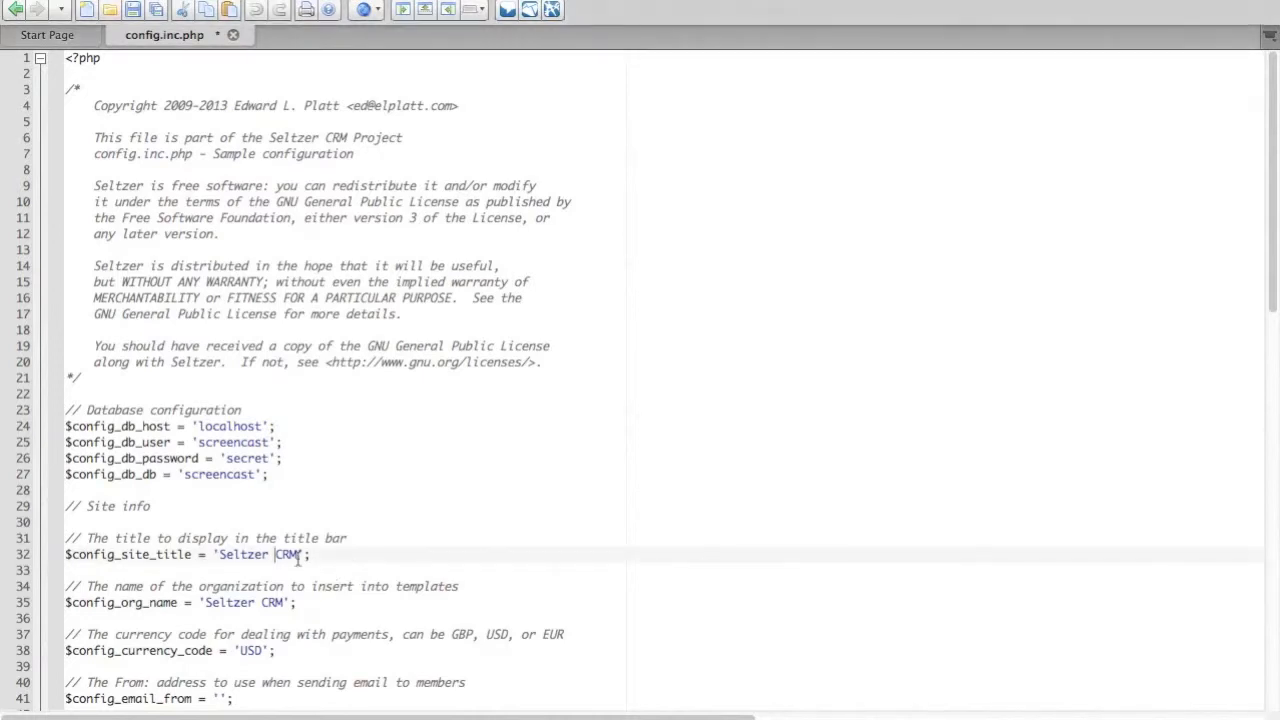
type("Screencast")
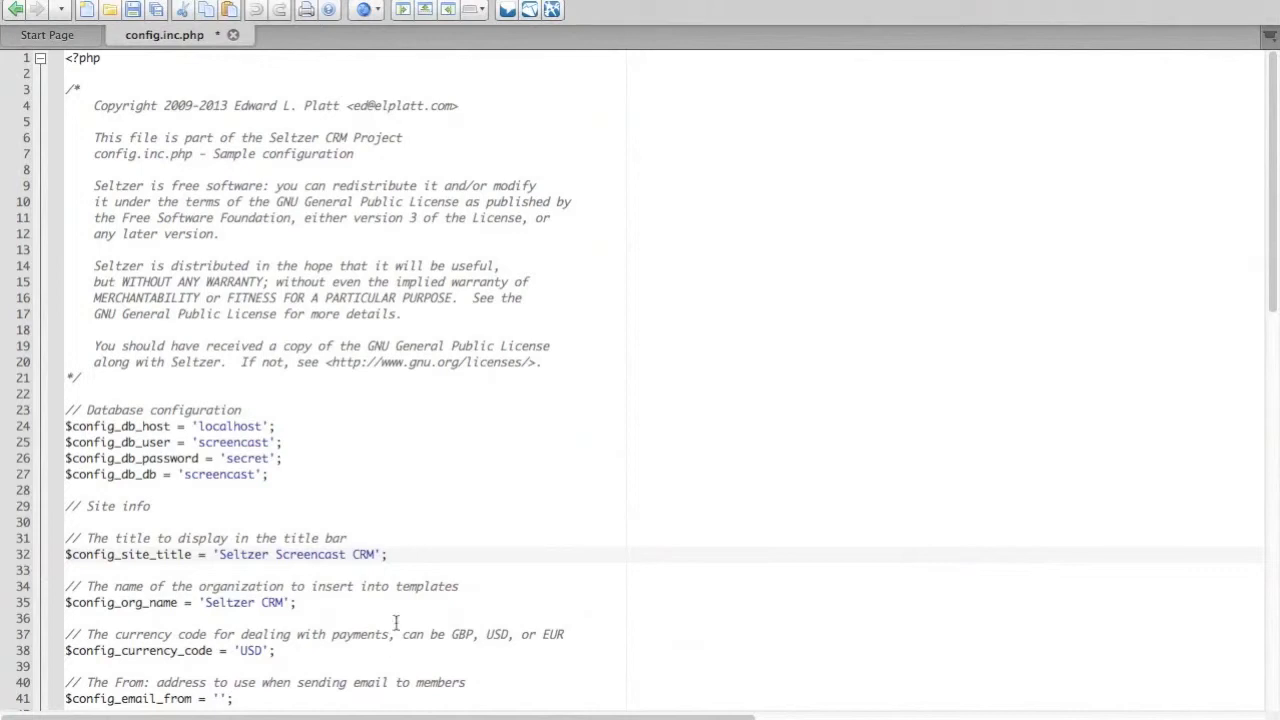
scroll(395, 621, "down", 5)
left_click(220, 459)
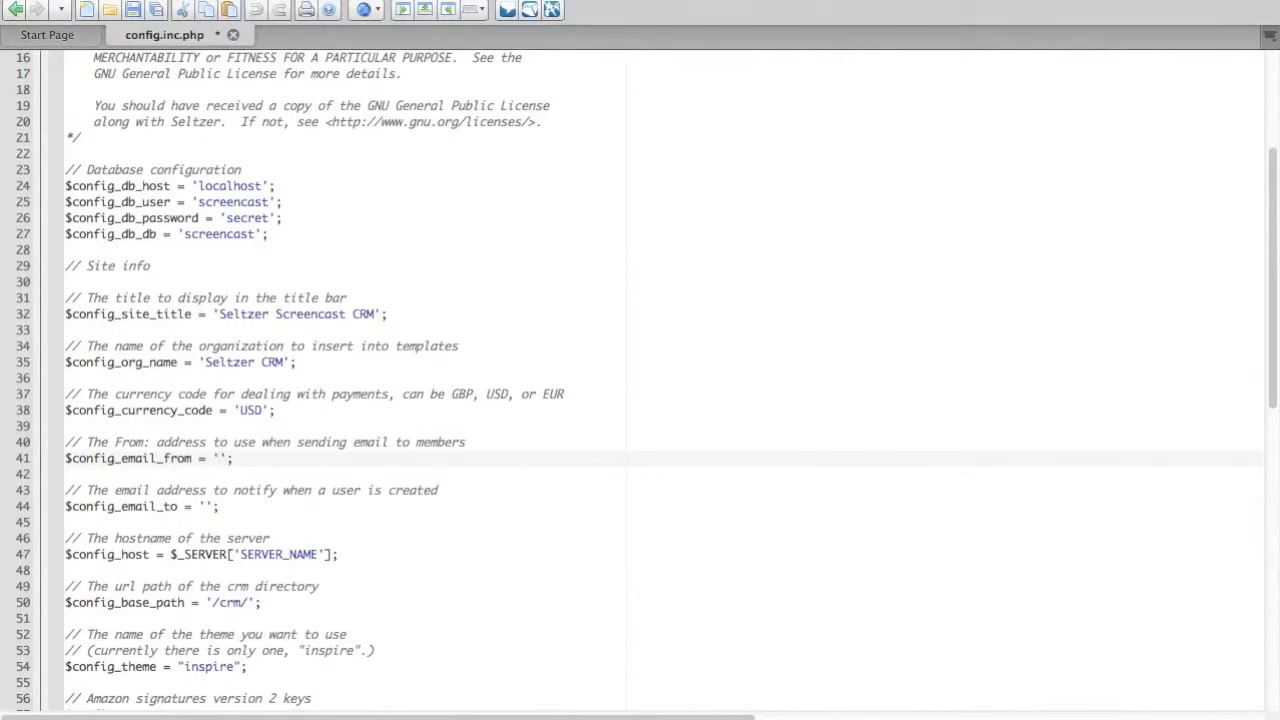
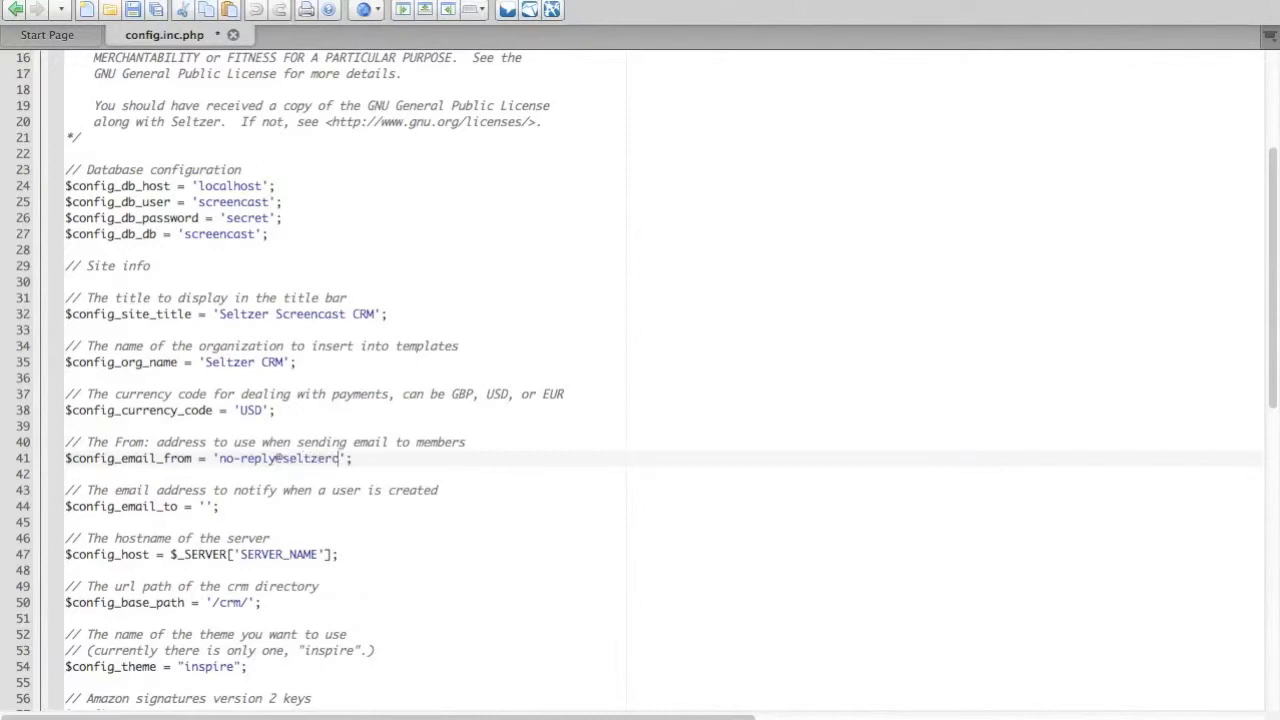
Enter the administrator's e-mail address as the value of $config_email_to for new-user notifications.
key("Down")
key("Down")
key("Down")
key("Down")
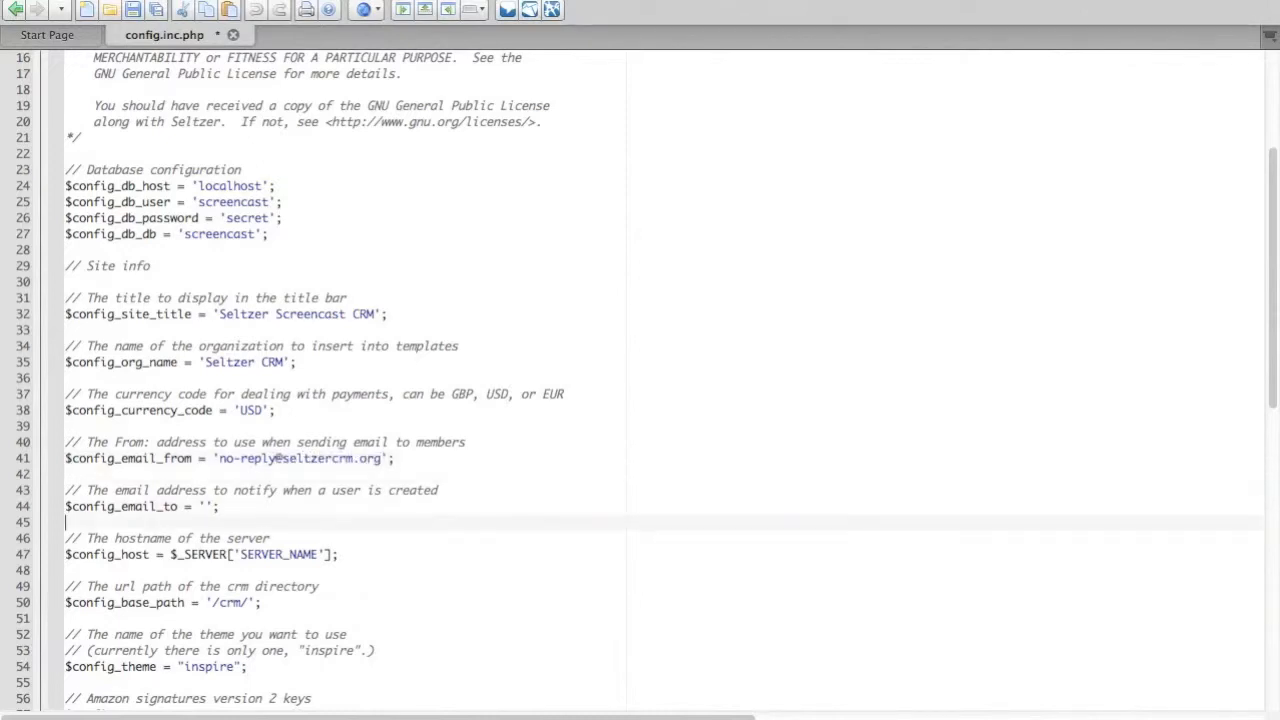
key("Left")
key("Left")
key("Left")
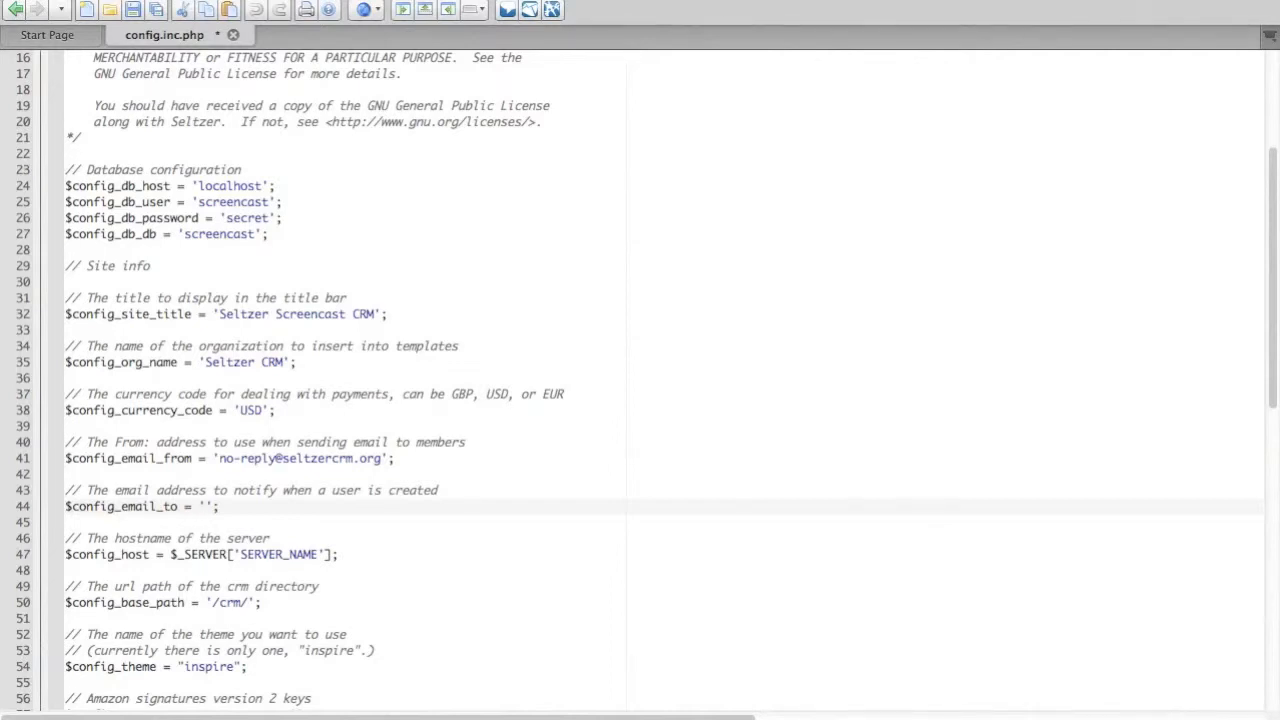
Set $config_base_path to '/' as the URL path of the CRM directory.
key("Down")
key("Down")
key("Down")
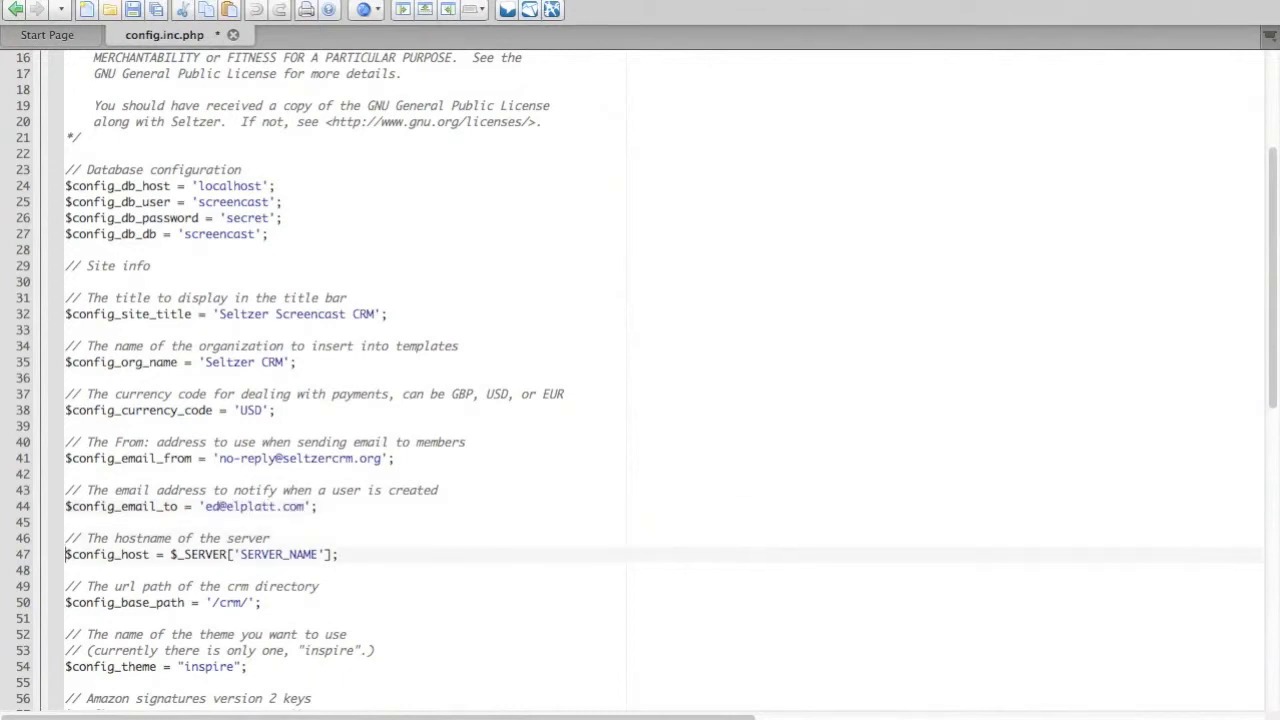
left_click(247, 603)
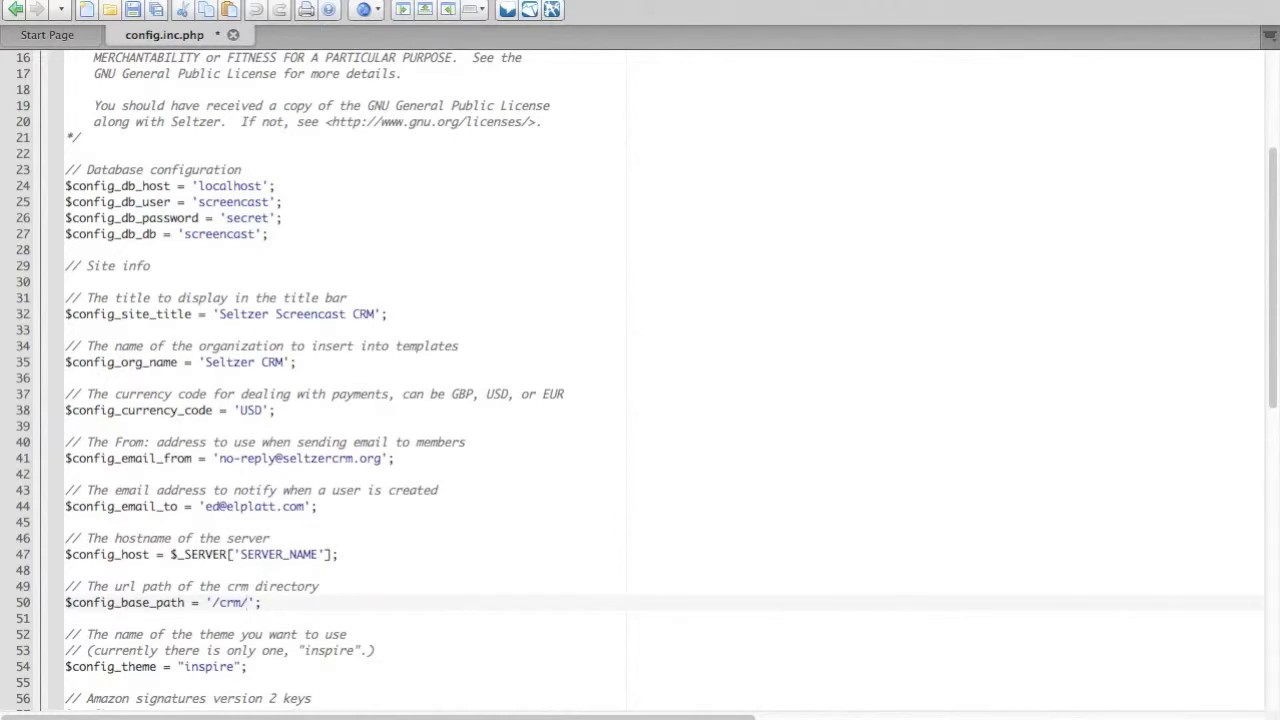
key("BackSpace")
key("BackSpace")
key("BackSpace")
Examine the theme, Amazon signature key and base module settings in config.inc.php.
key("Down")
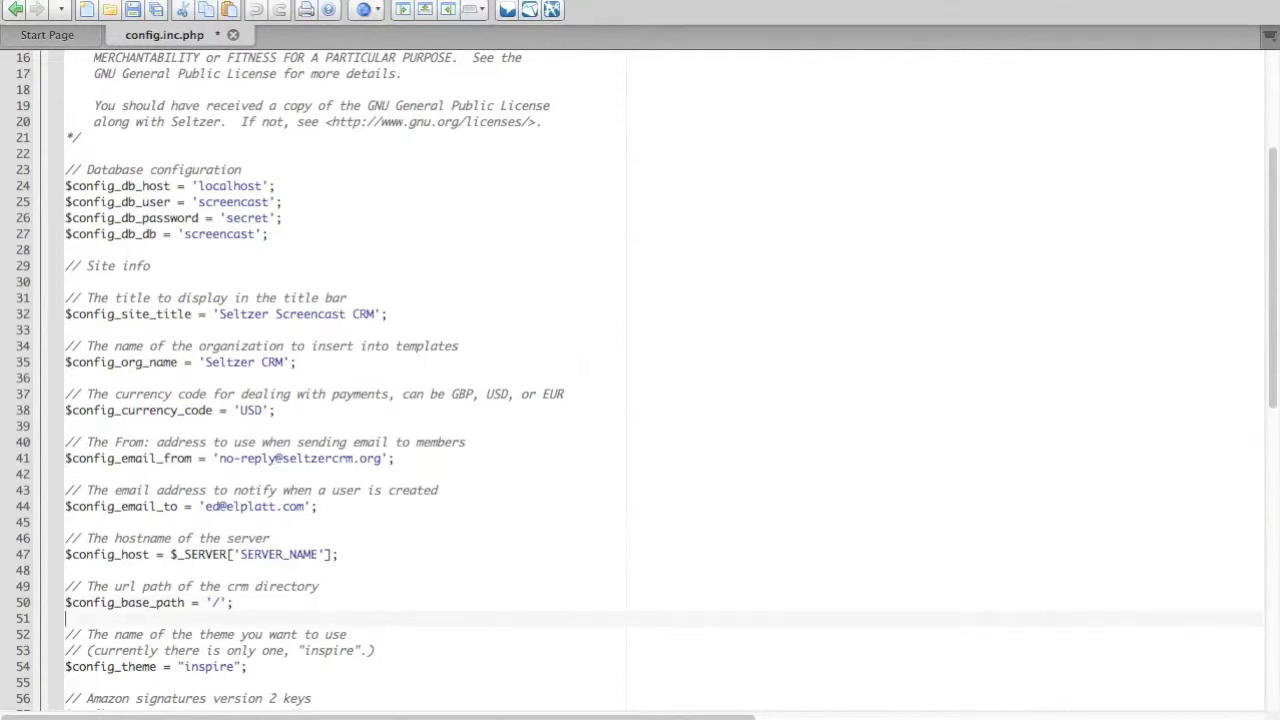
key("Down")
key("Down")
key("Down")
key("Down")
key("Down")
key("Down")
key("Down")
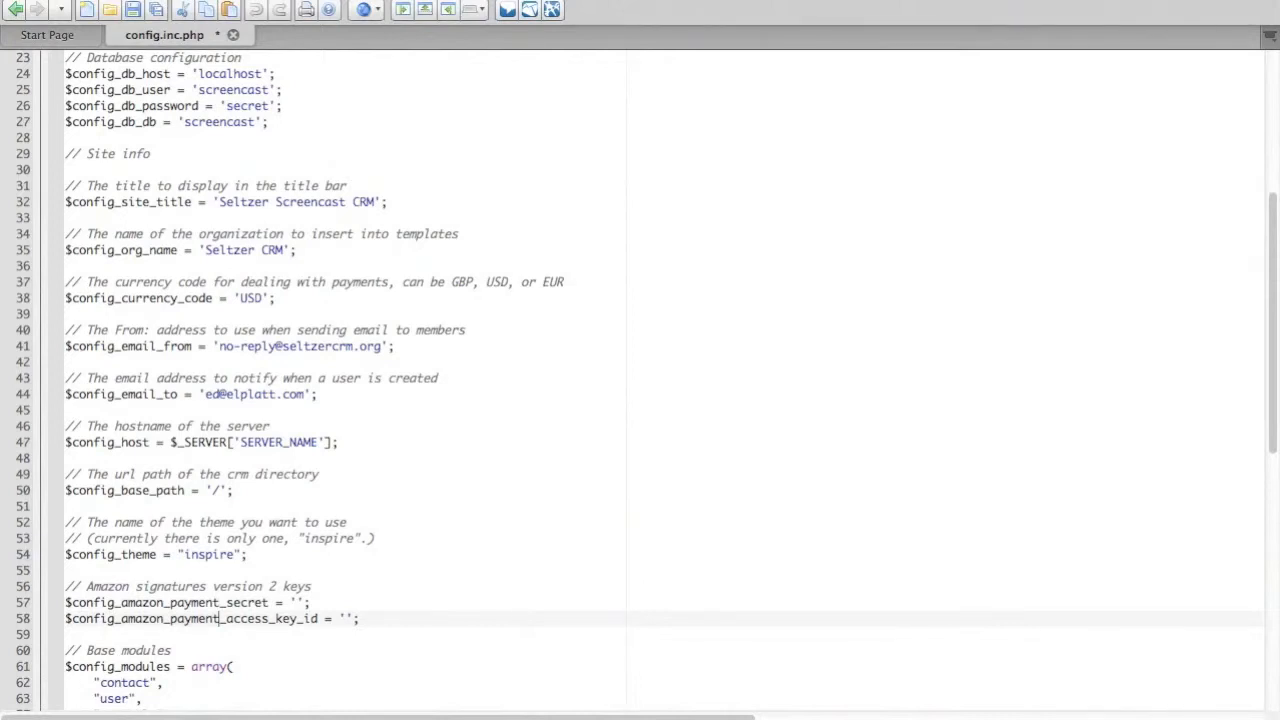
key("Up")
key("Down")
key("Down")
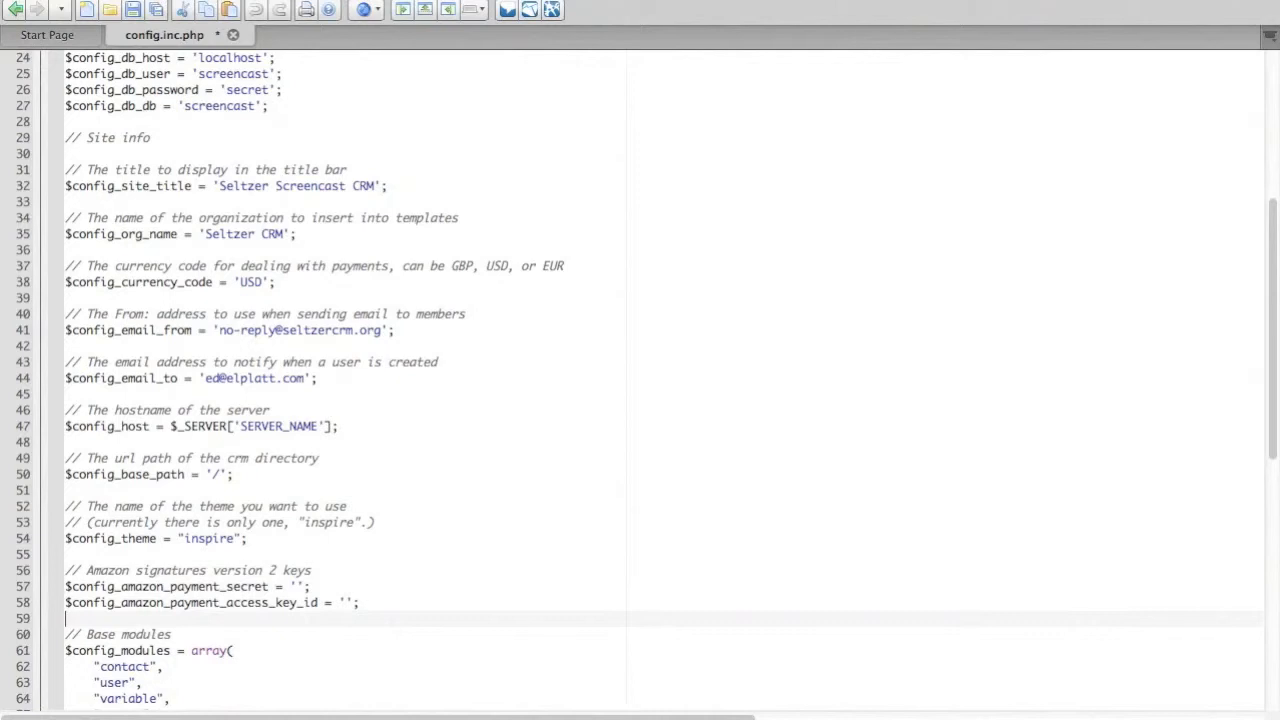
key("Down")
key("Down")
key("Down")
key("Down")
key("Down")
key("Down")
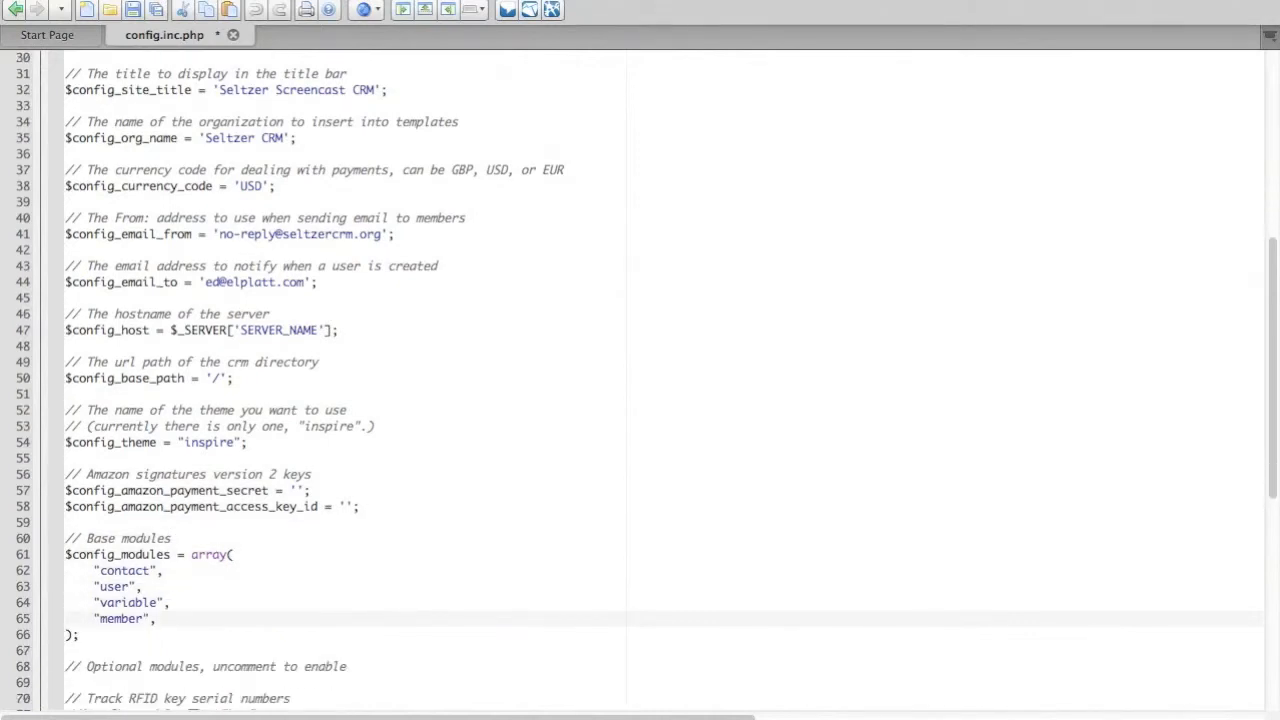
Enable the optional RFID "key" module by uncommenting its $config_modules line.
key("Down")
key("Down")
key("Down")
key("Down")
key("Down")
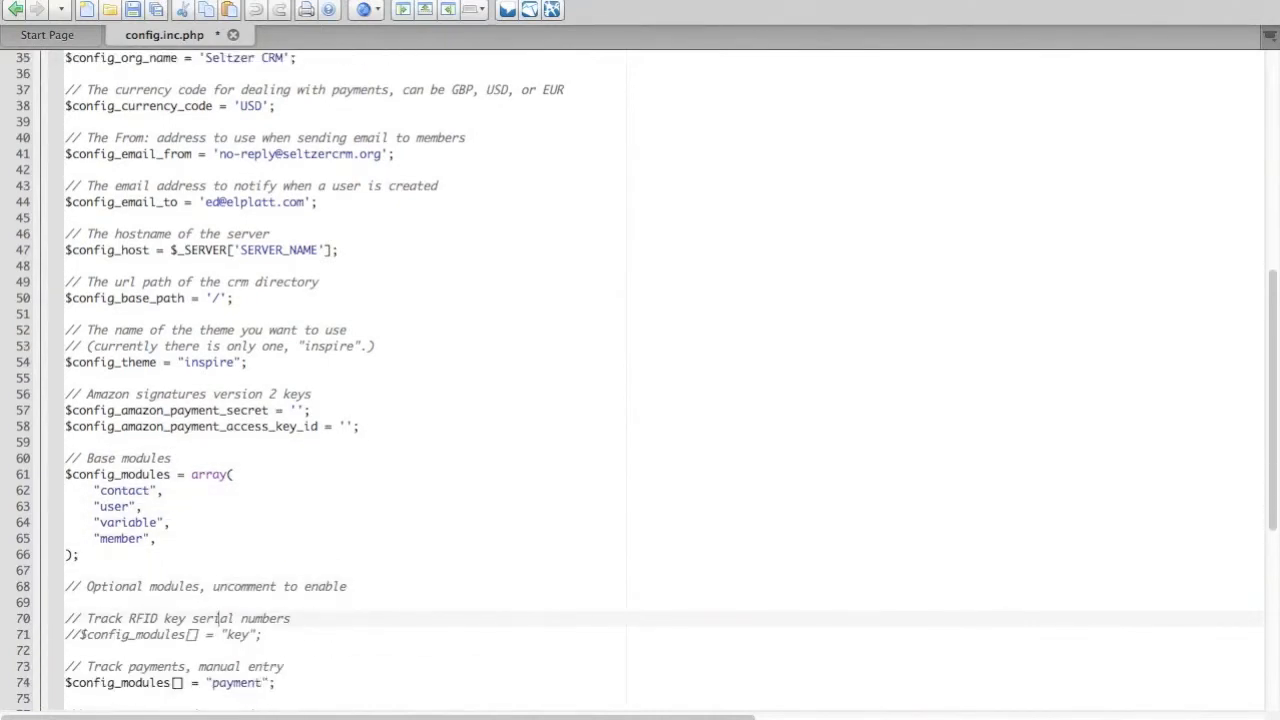
key("Down")
key("Down")
key("Down")
key("Down")
key("Down")
key("Down")
key("Home")
key("Up")
key("Up")
key("Up")
key("Up")
key("Up")
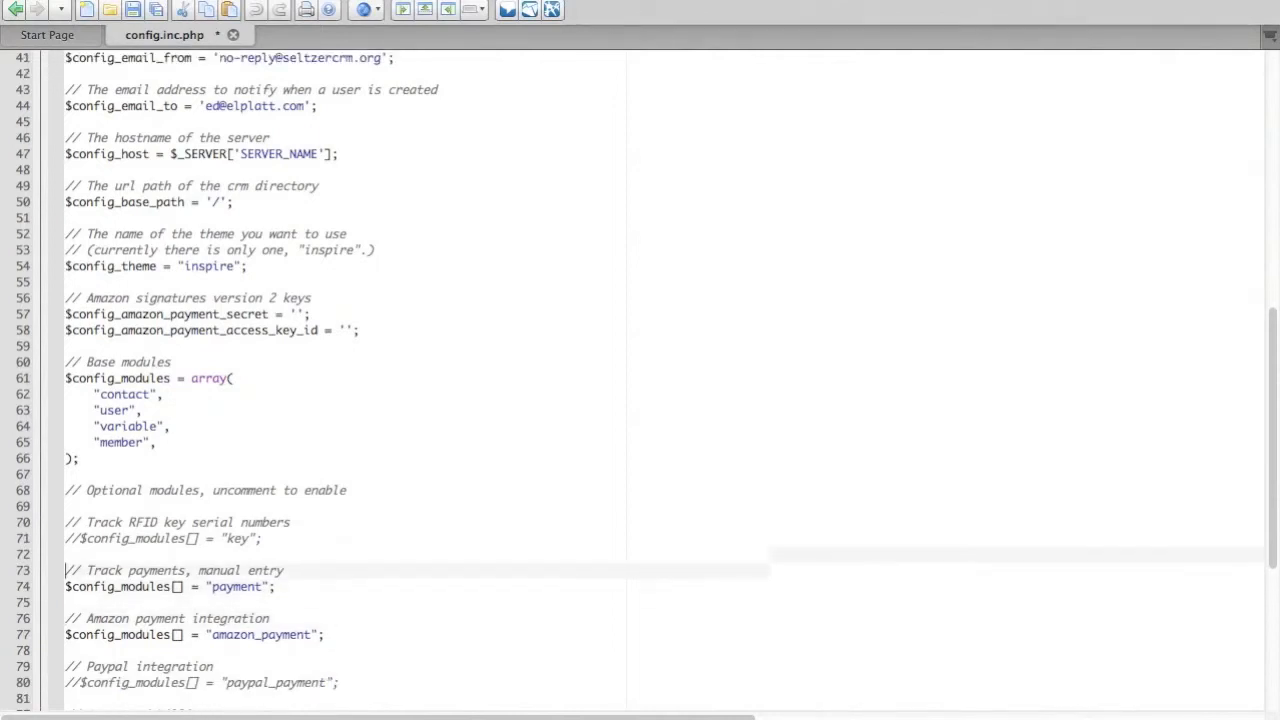
key("Delete")
key("Delete")
Enable the optional "mentor" module by uncommenting its $config_modules line.
key("Down")
key("Down")
key("Down")
key("Down")
key("Up")
key("Down")
key("Down")
key("Down")
key("Down")
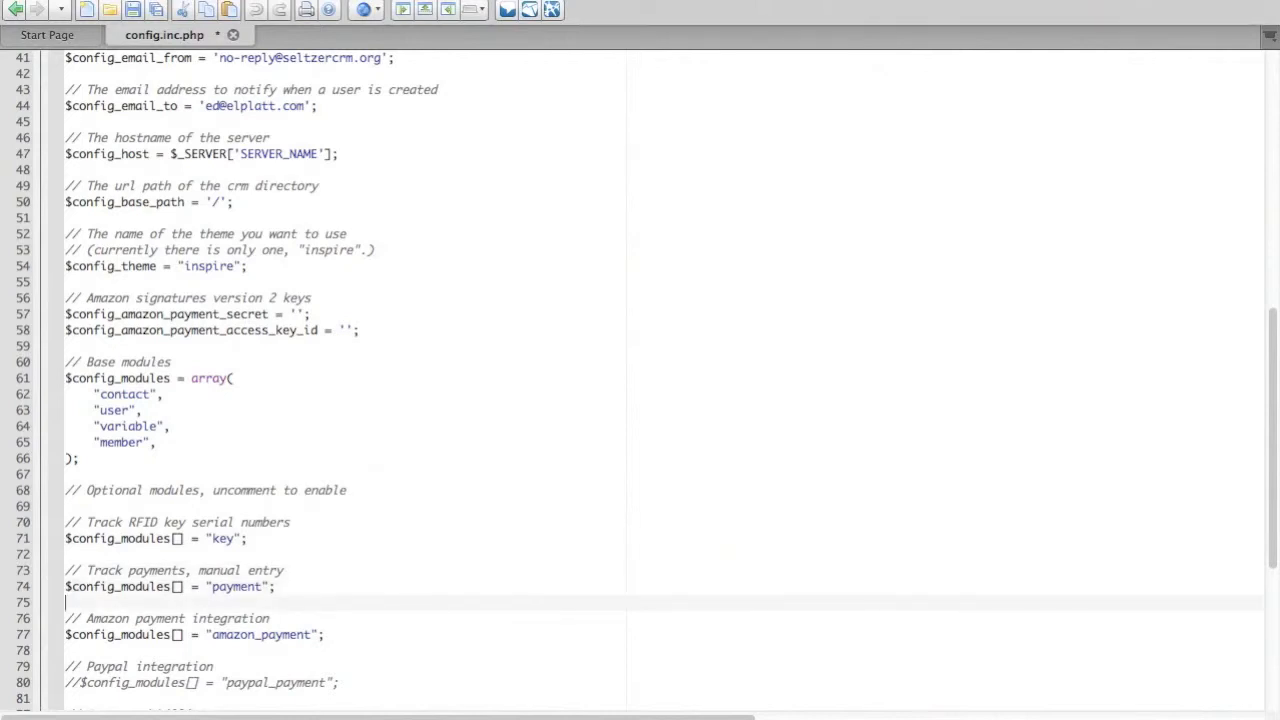
key("Down")
key("Down")
key("Down")
key("Down")
key("Down")
key("Down")
key("Down")
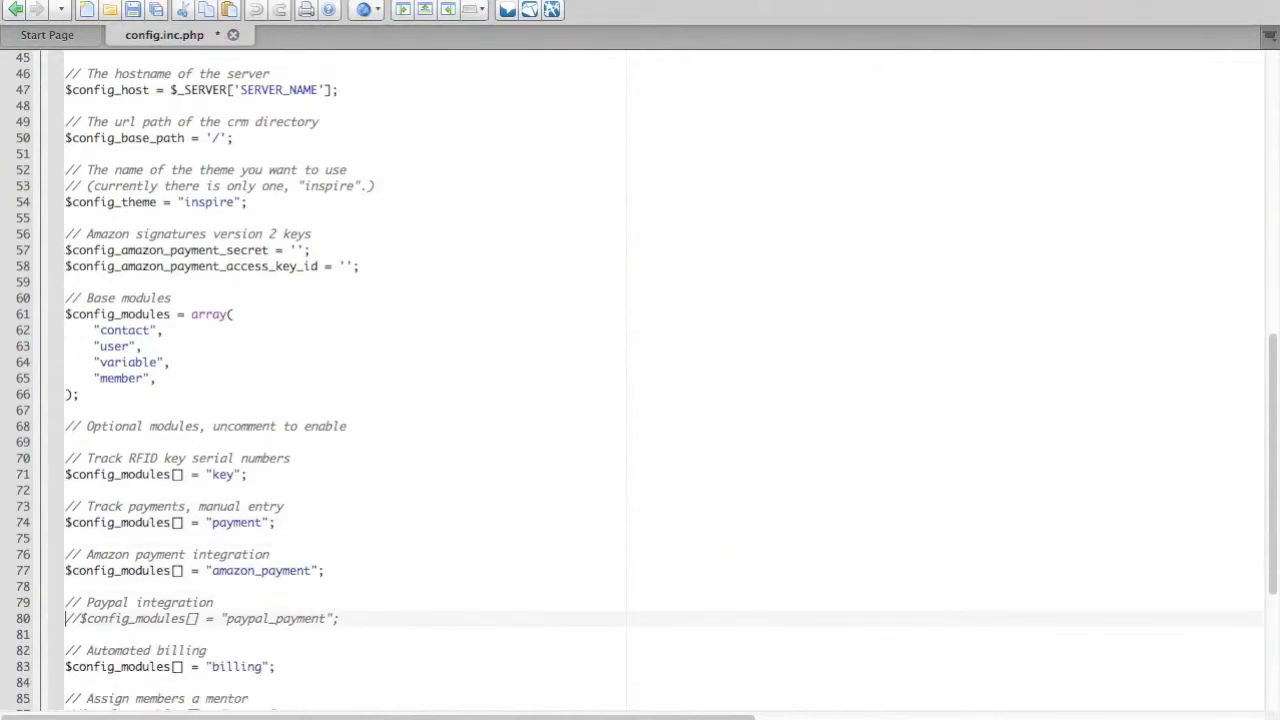
key("Down")
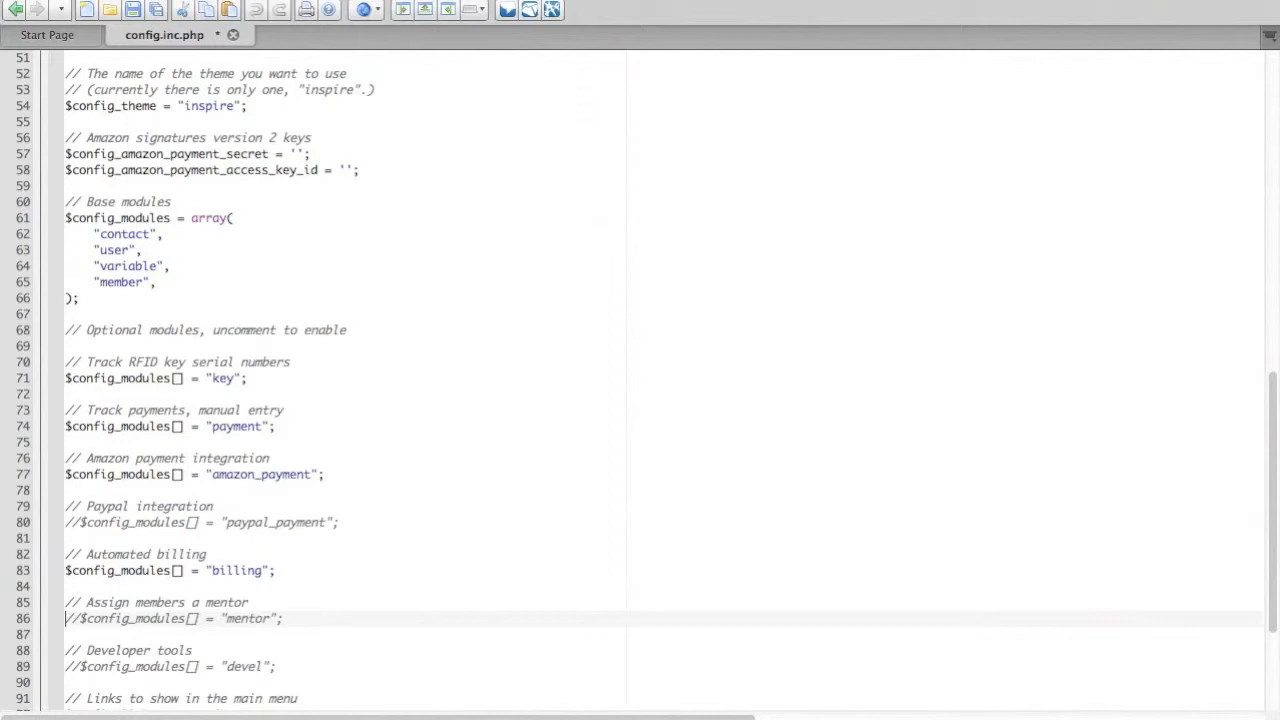
key("Delete")
key("Delete")
Examine the developer tools module entry and the main menu links listed in $config_links.
key("Down")
key("Down")
key("Down")
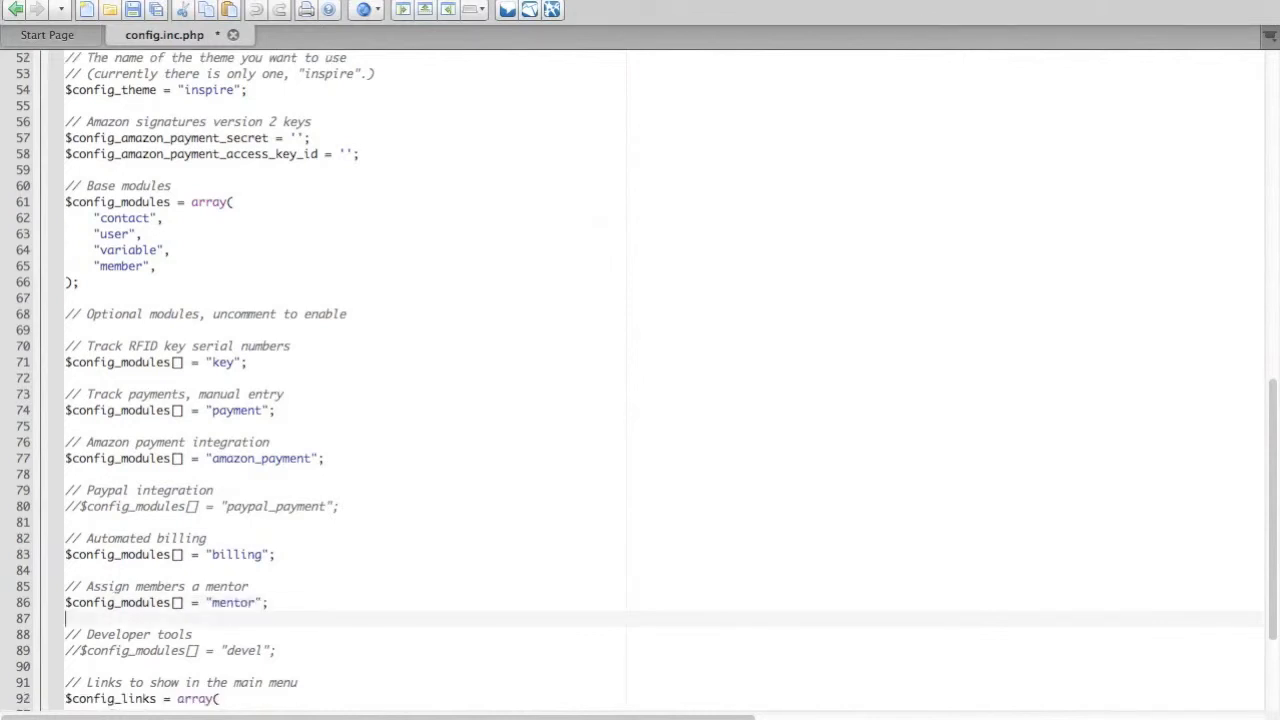
key("Down")
key("Down")
key("Down")
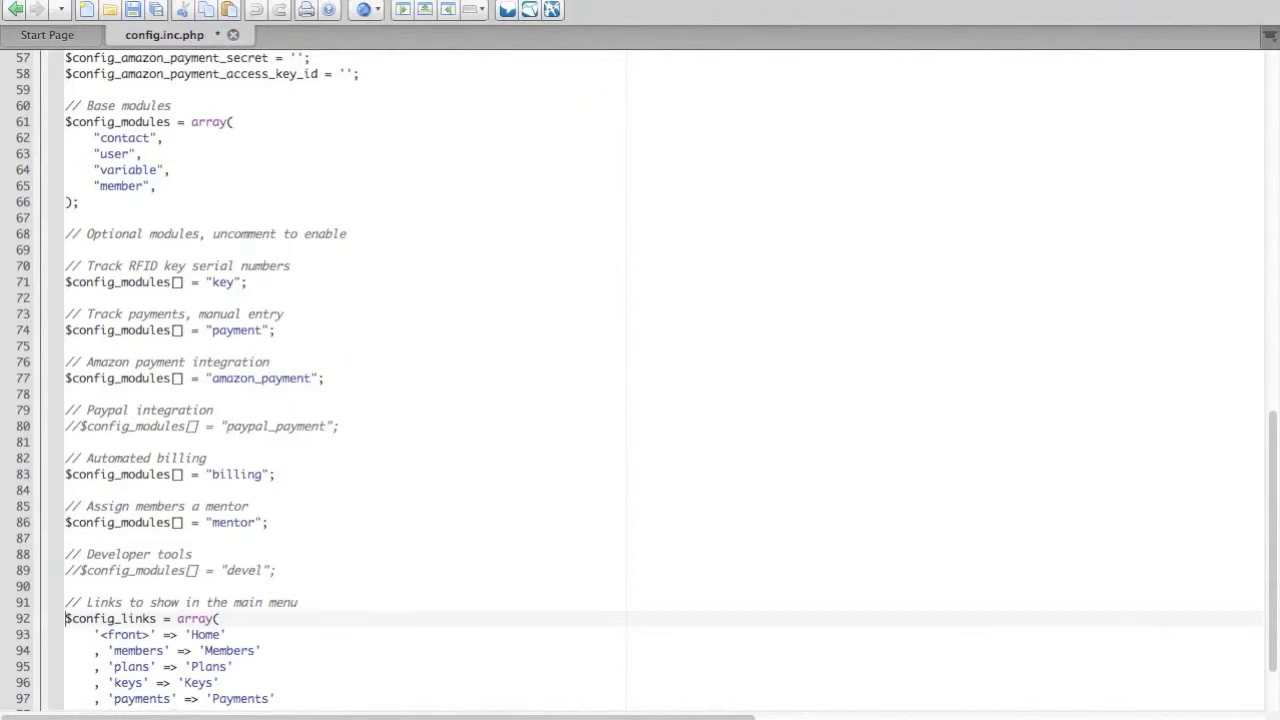
key("Down")
key("Down")
key("Down")
key("Down")
key("Down")
key("Down")
key("Down")
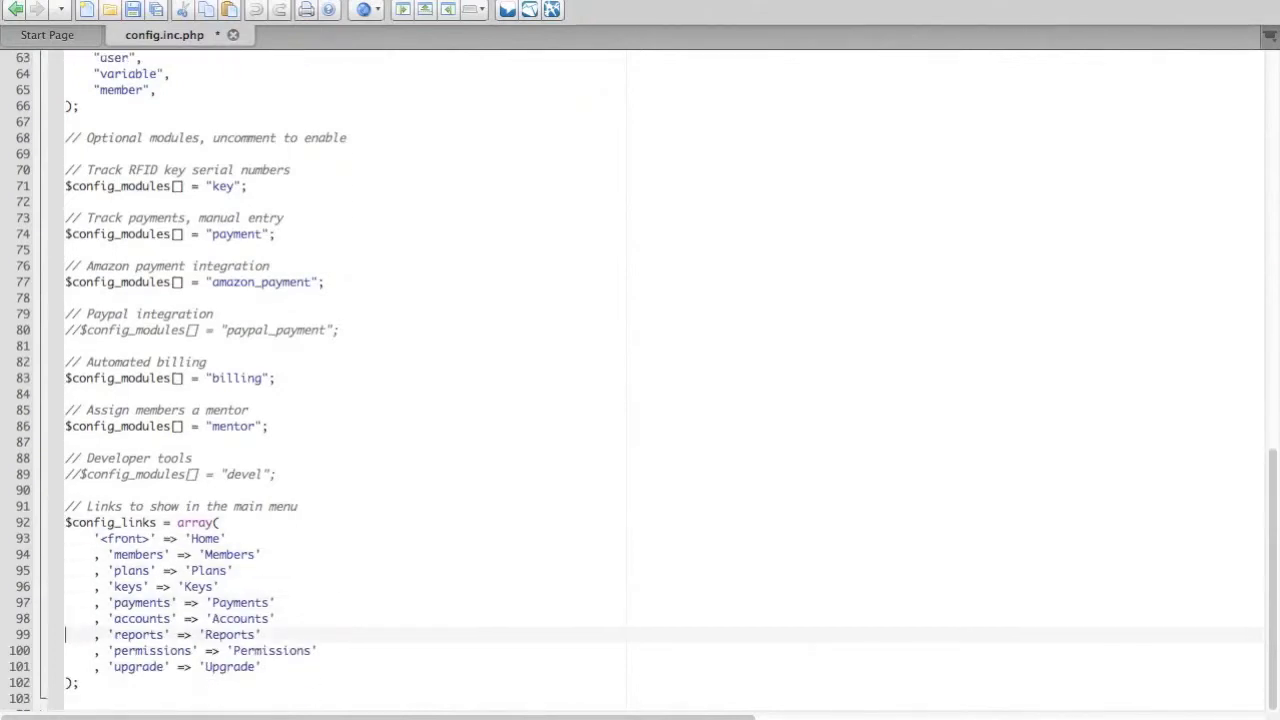
key("Down")
key("Up")
key("Up")
key("Up")
key("Up")
key("Up")
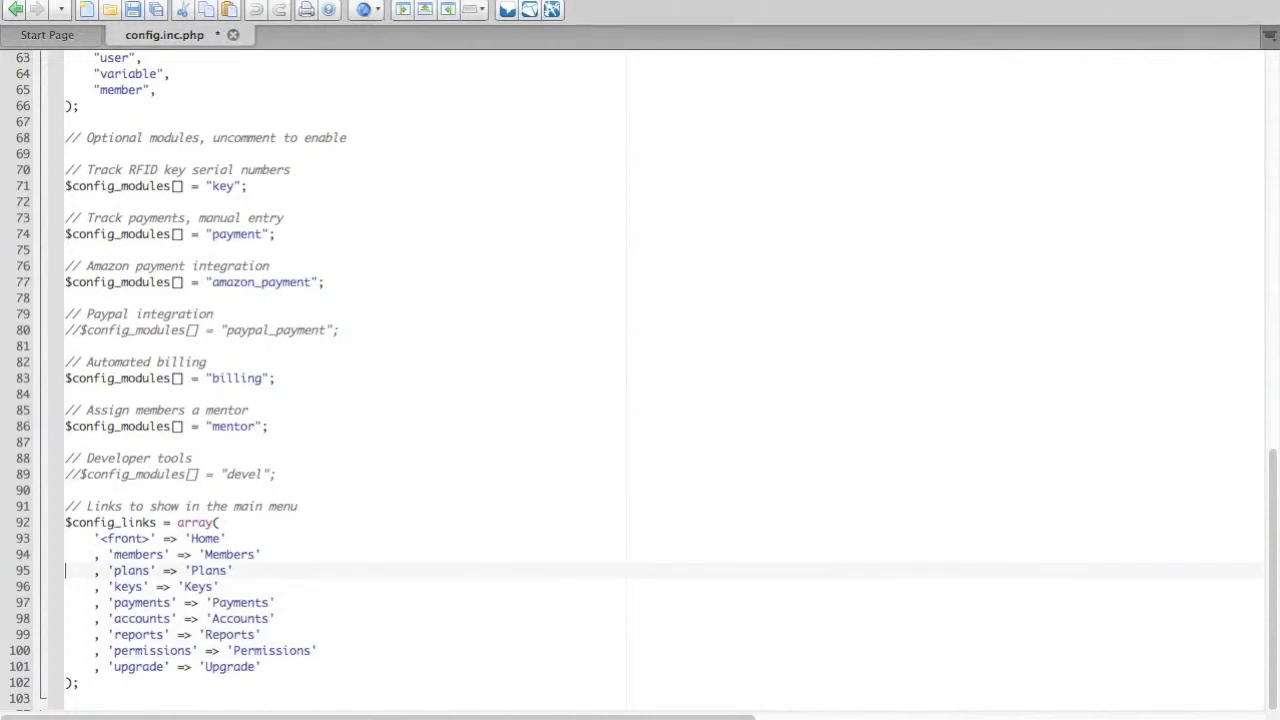
key("Up")
key("Up")
key("Down")
key("Down")
key("Down")
key("Down")
key("Down")
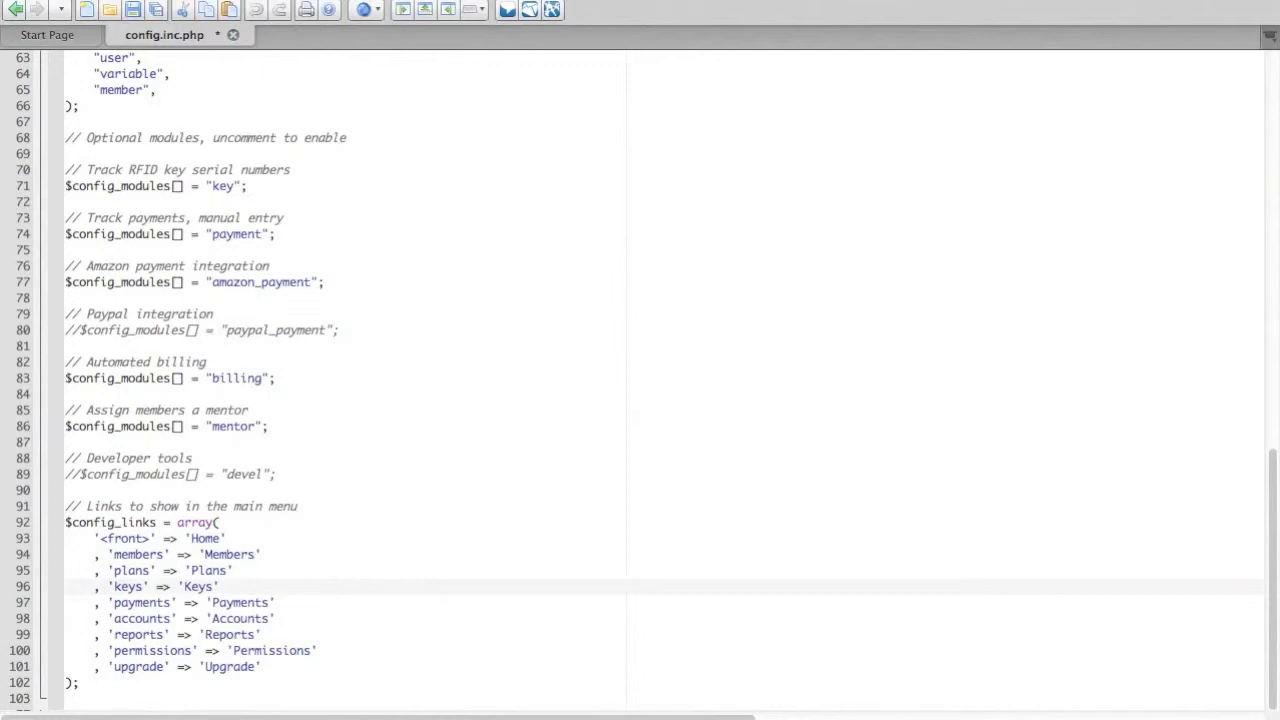
Save the edited config.inc.php file.
key("Down")
key("Down")
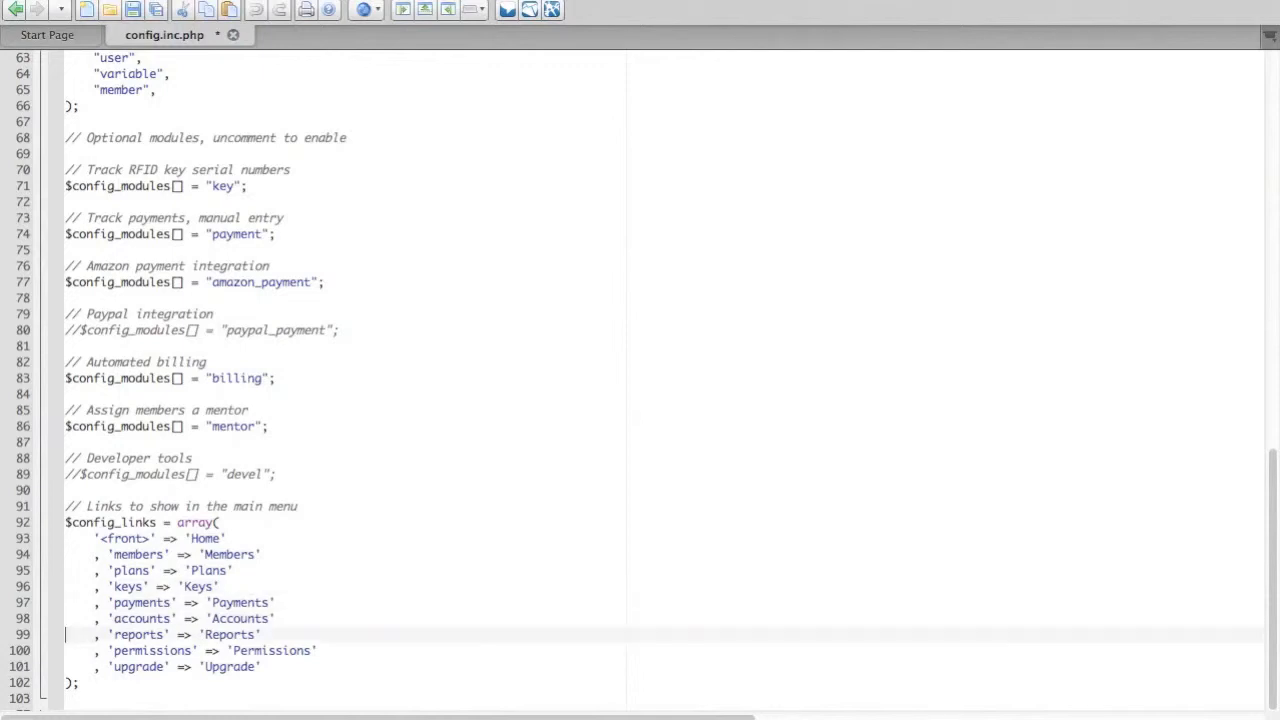
key("Down")
key("super+s")
key("Down")
key("Down")
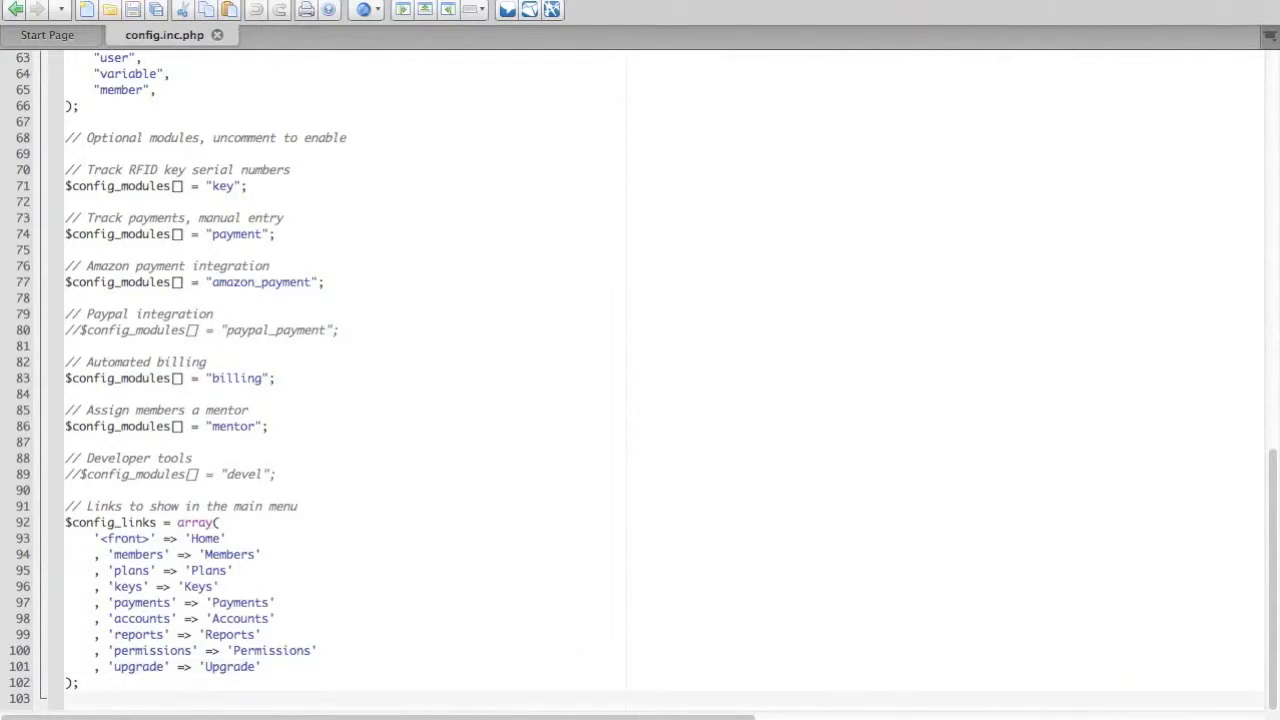
Switch to Finder and open the crm folder inside seltzer-master in Downloads.
key("super+Tab")
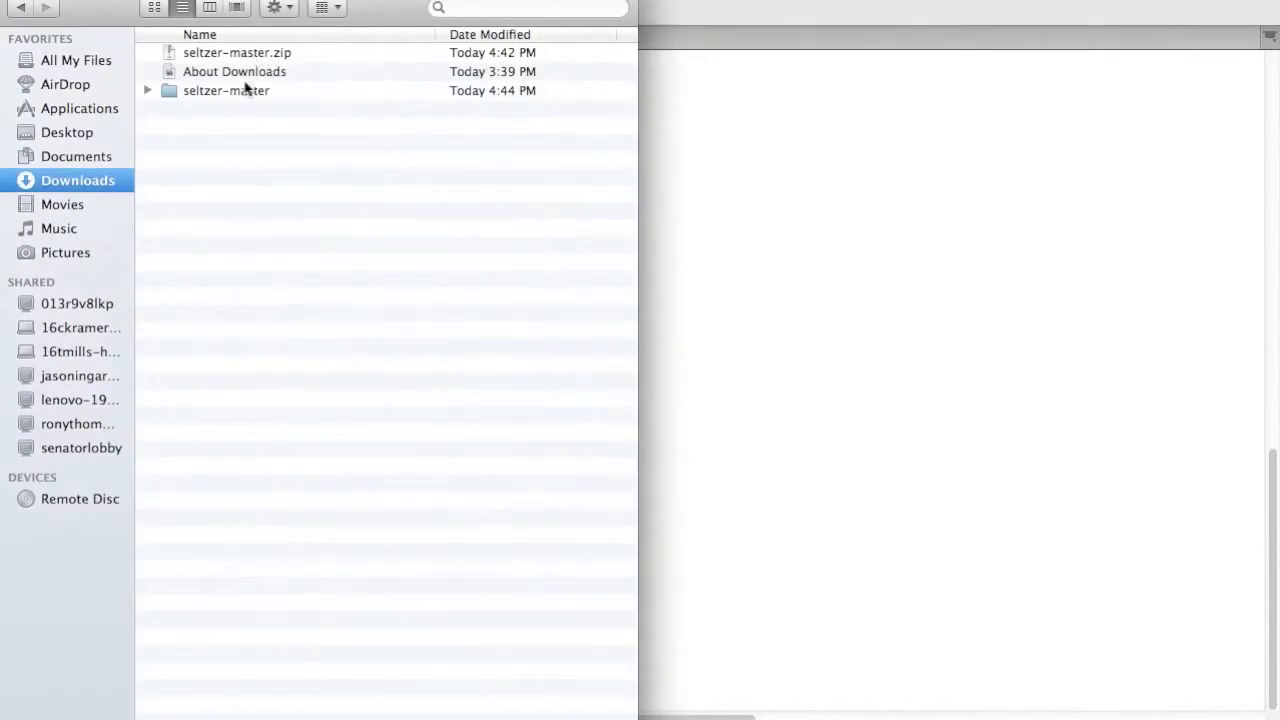
left_click(243, 89)
double_click(243, 89)
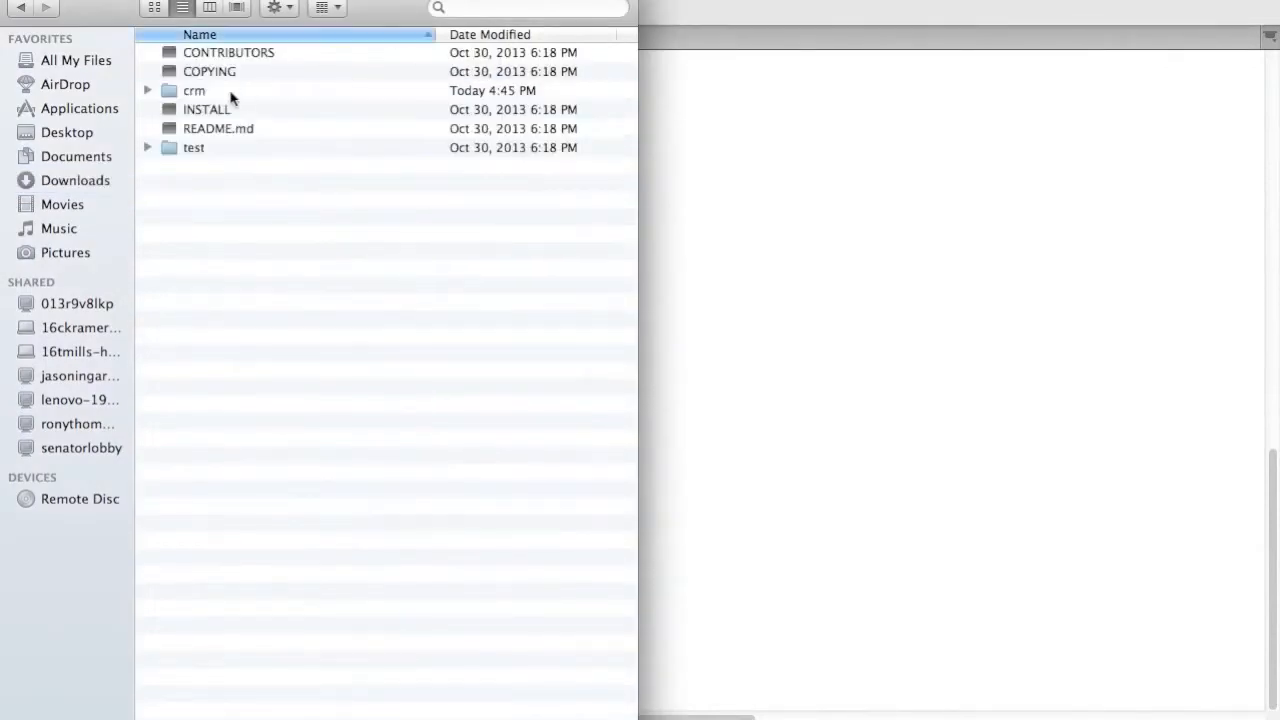
left_click(229, 92)
double_click(227, 91)
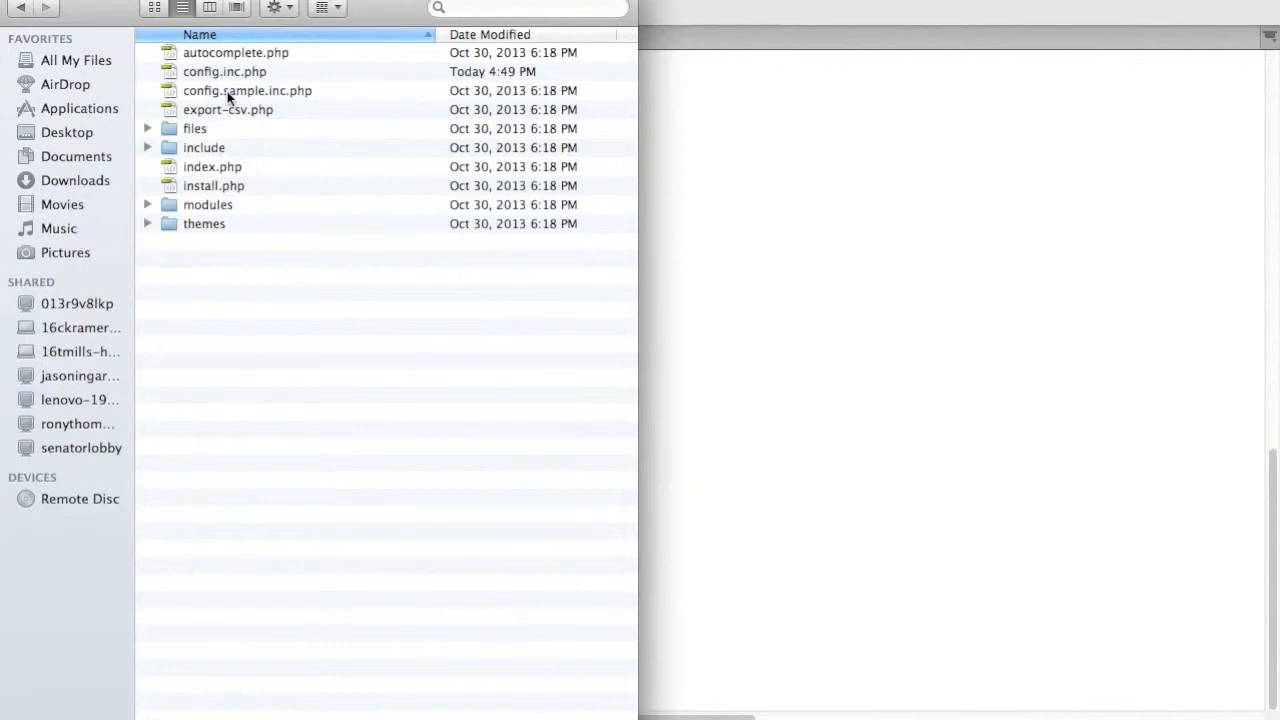
Bring up the file transfer window and upload everything in the local crm folder to the server's seltzer-demo directory.
key("super+Tab")
key("super+Tab")
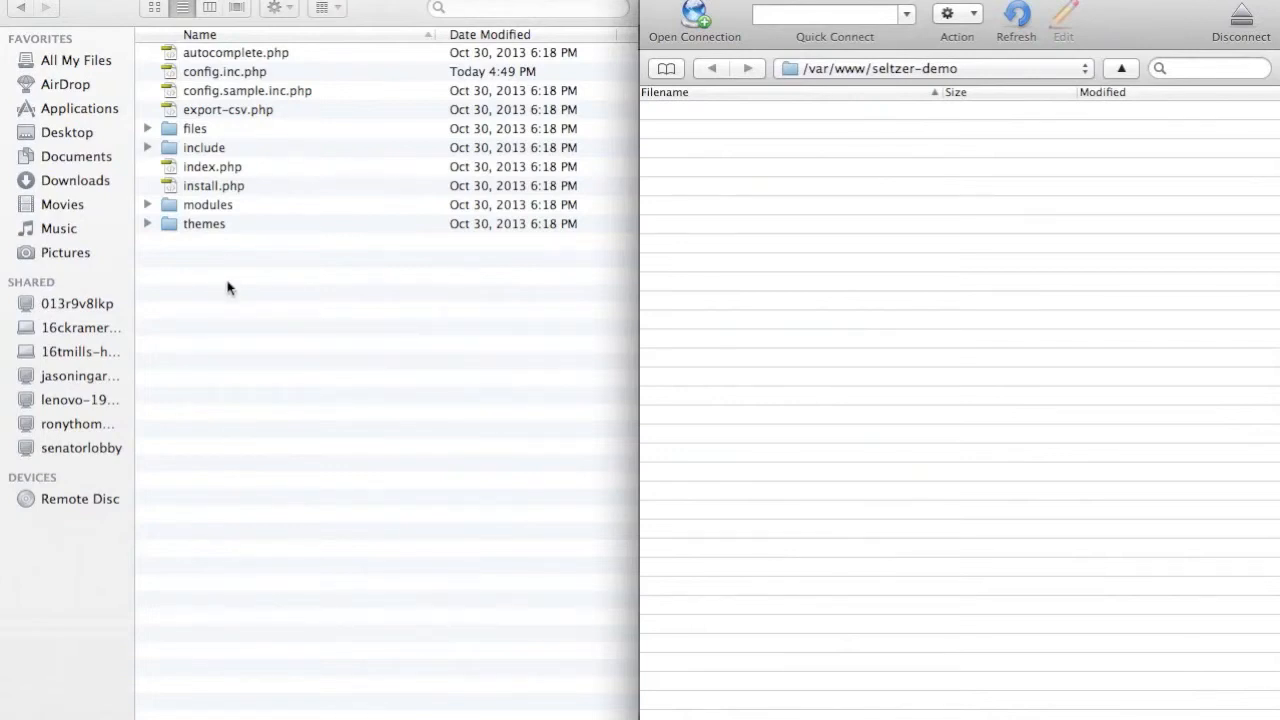
left_click(194, 50)
left_click(209, 57)
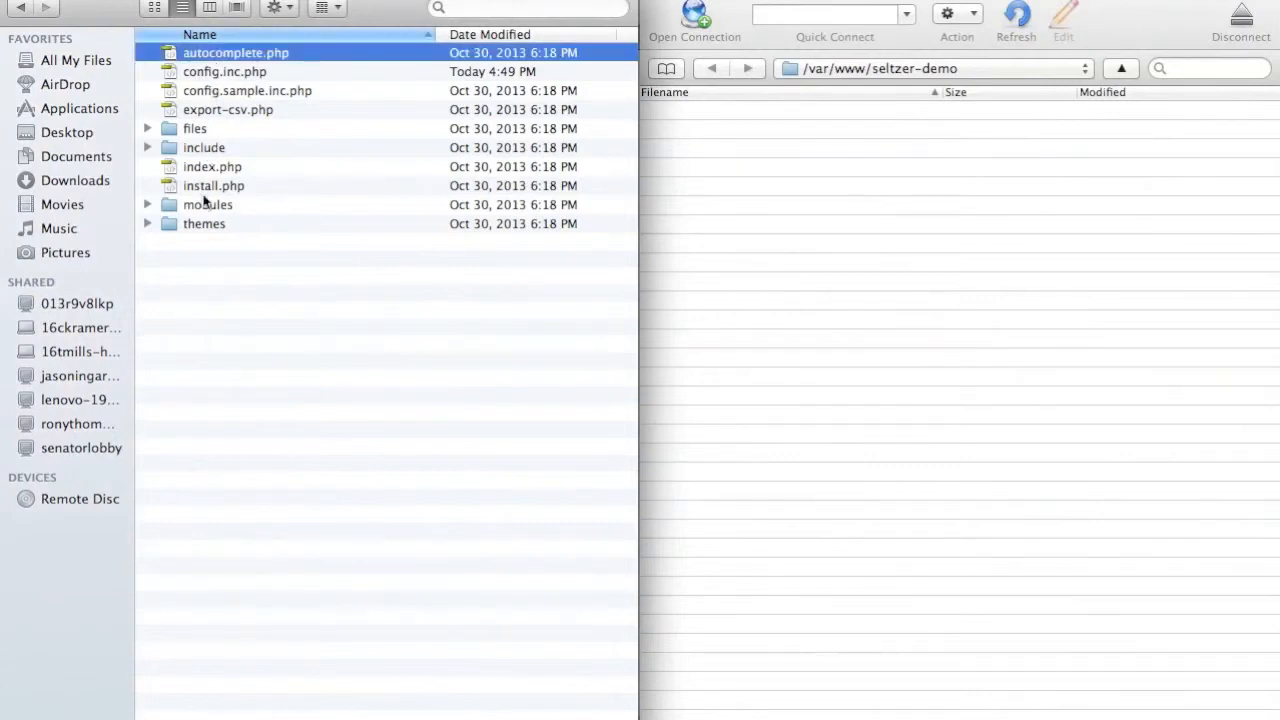
left_click(194, 226, "shift")
left_click_drag(194, 226, 771, 337)
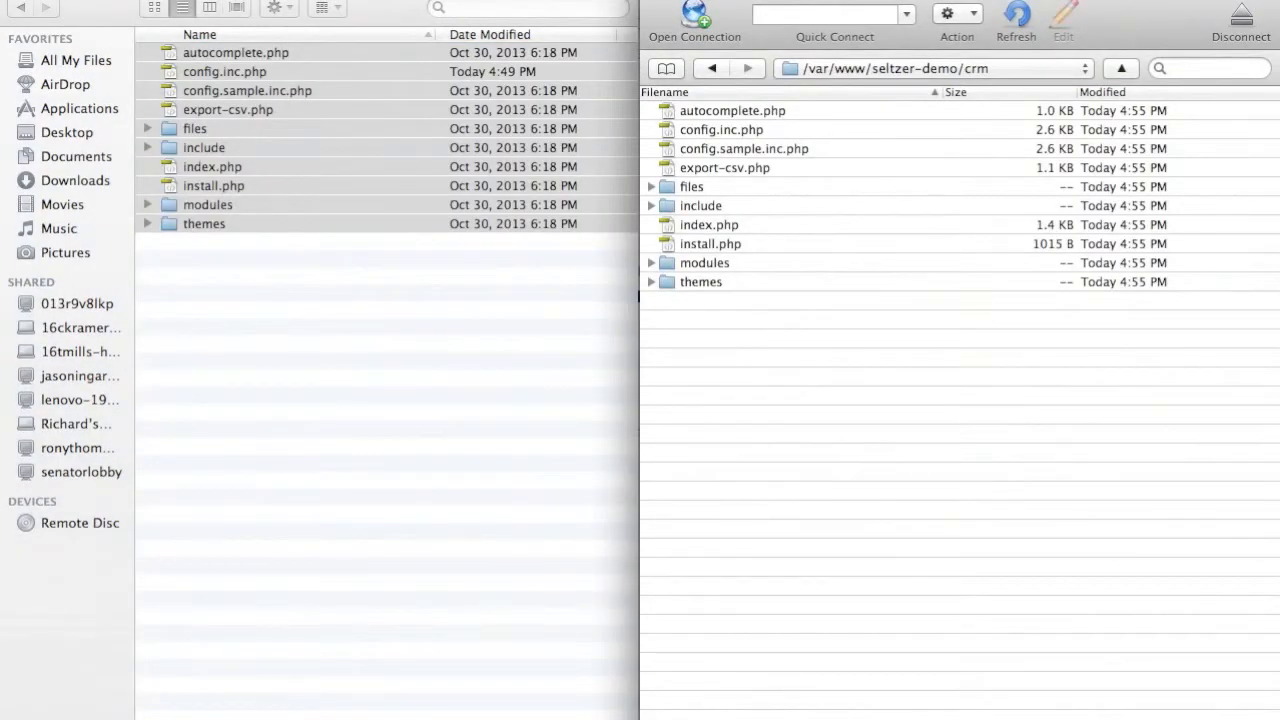
Switch to Firefox and open demo.seltzercrm.org/install.php in a new tab.
key("super+Tab")
key("super+Tab")
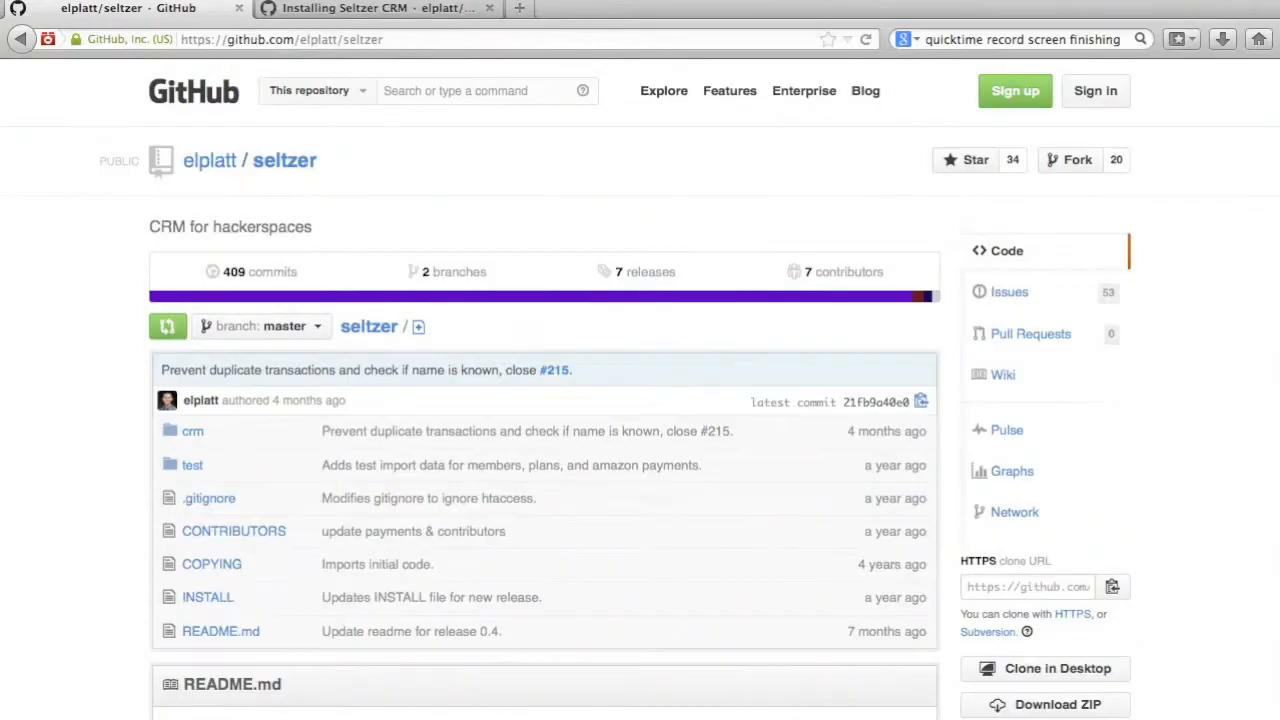
key("super+t")
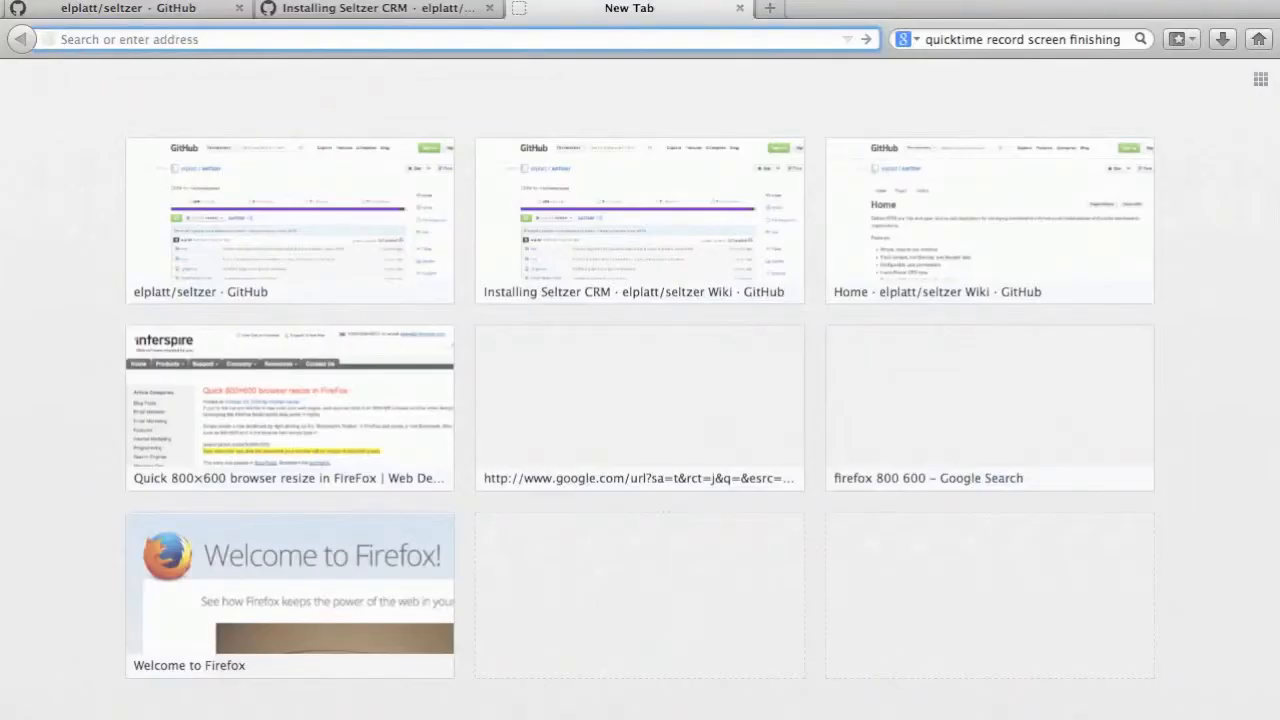
type("demo.seltzerc")
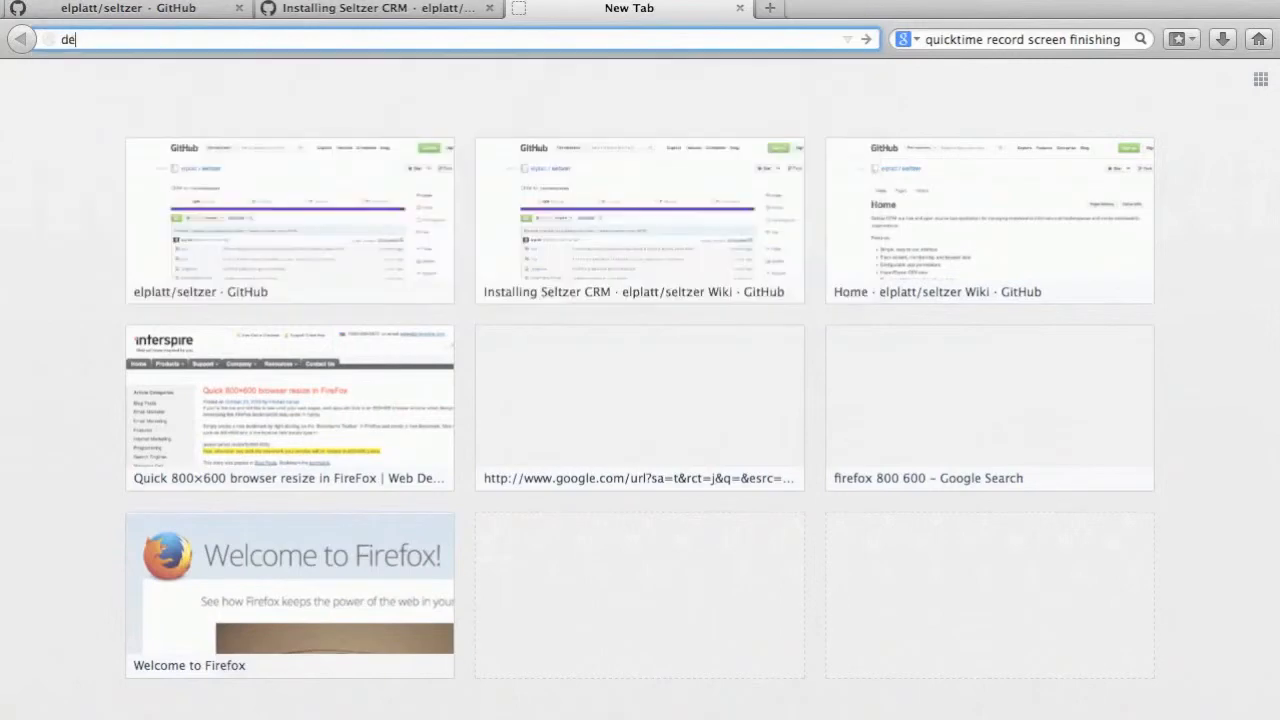
type("rm.org/install.php")
key("Return")
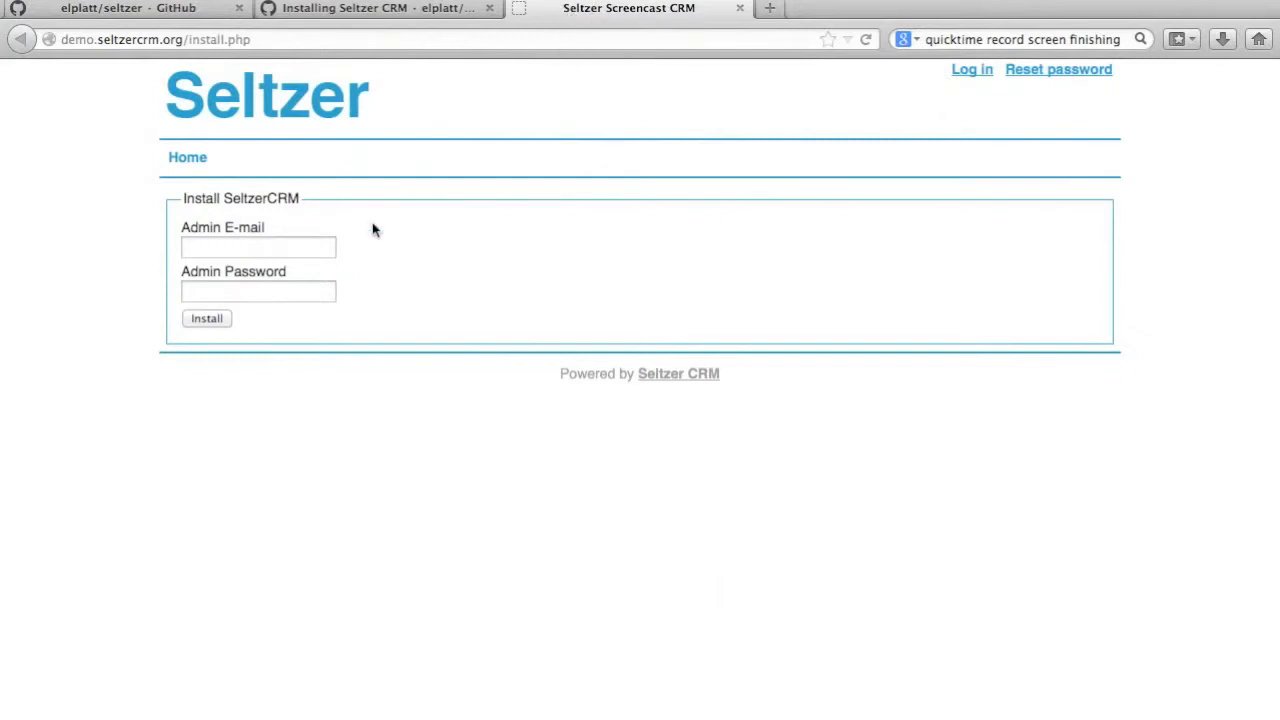
Install SeltzerCRM with the administrator's e-mail address and the admin password, and dismiss the offer to remember the password.
left_click(318, 252)
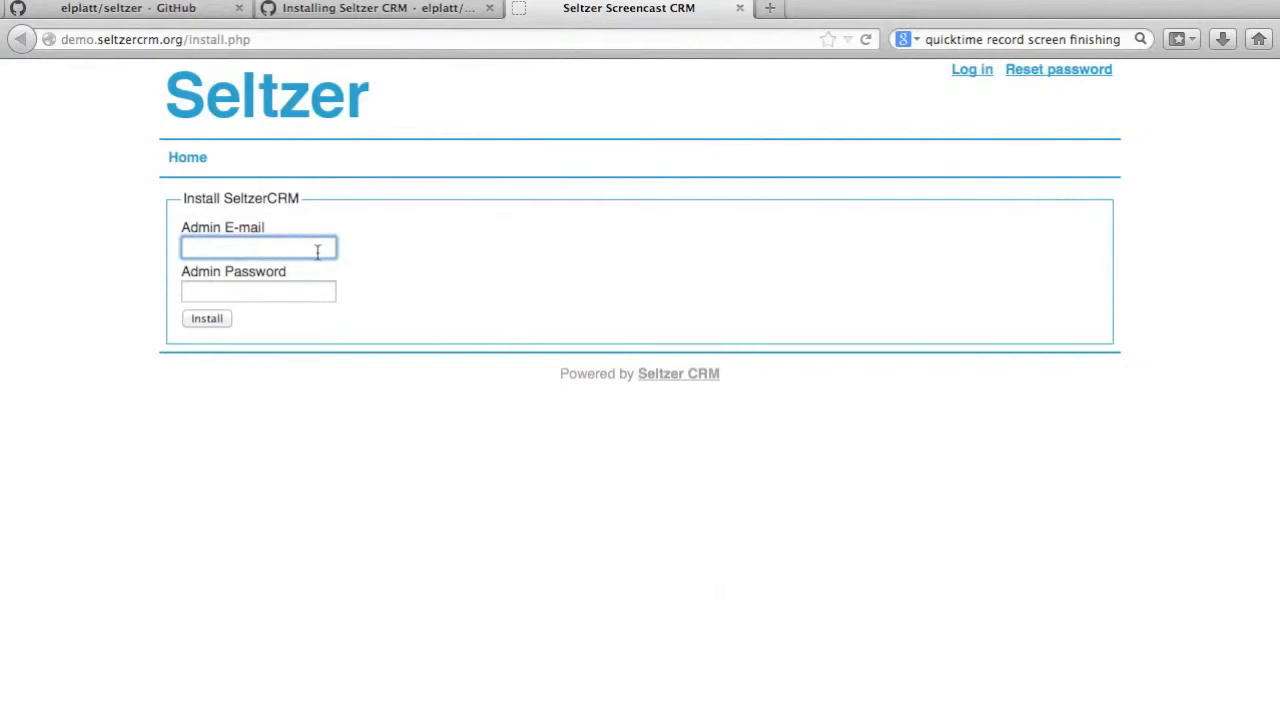
key("Tab")
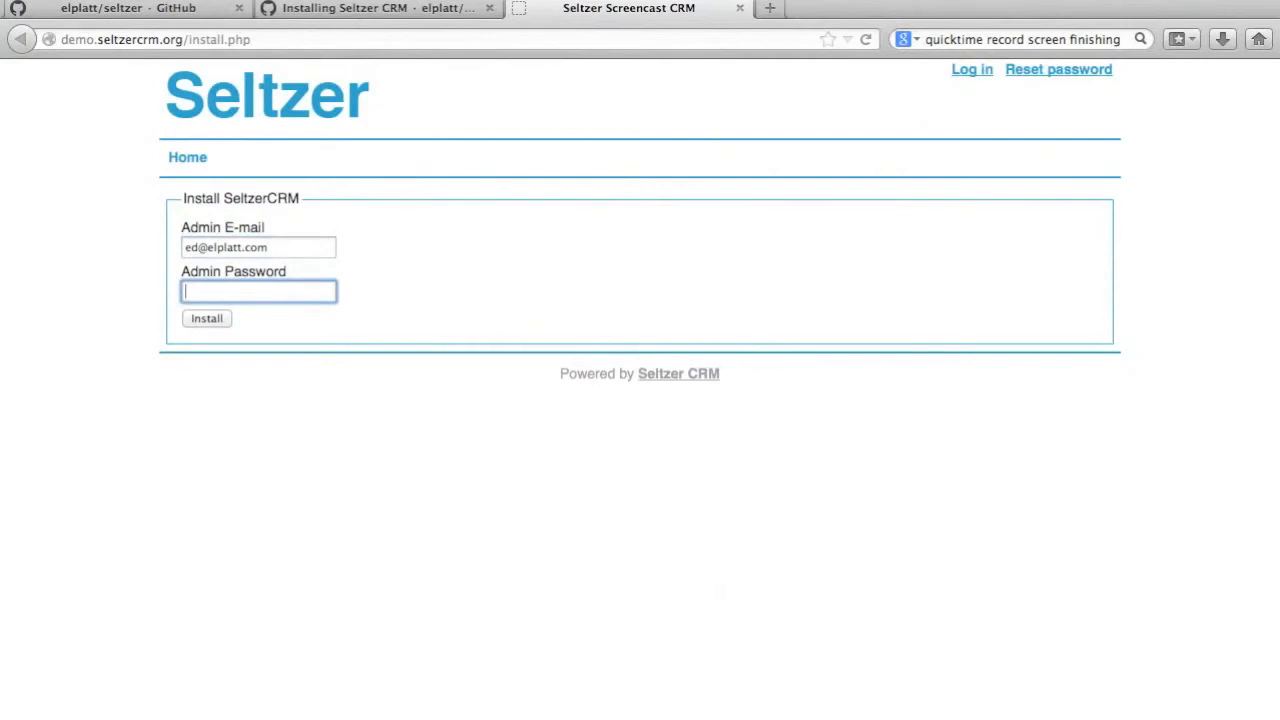
type("admin123456")
key("Return")
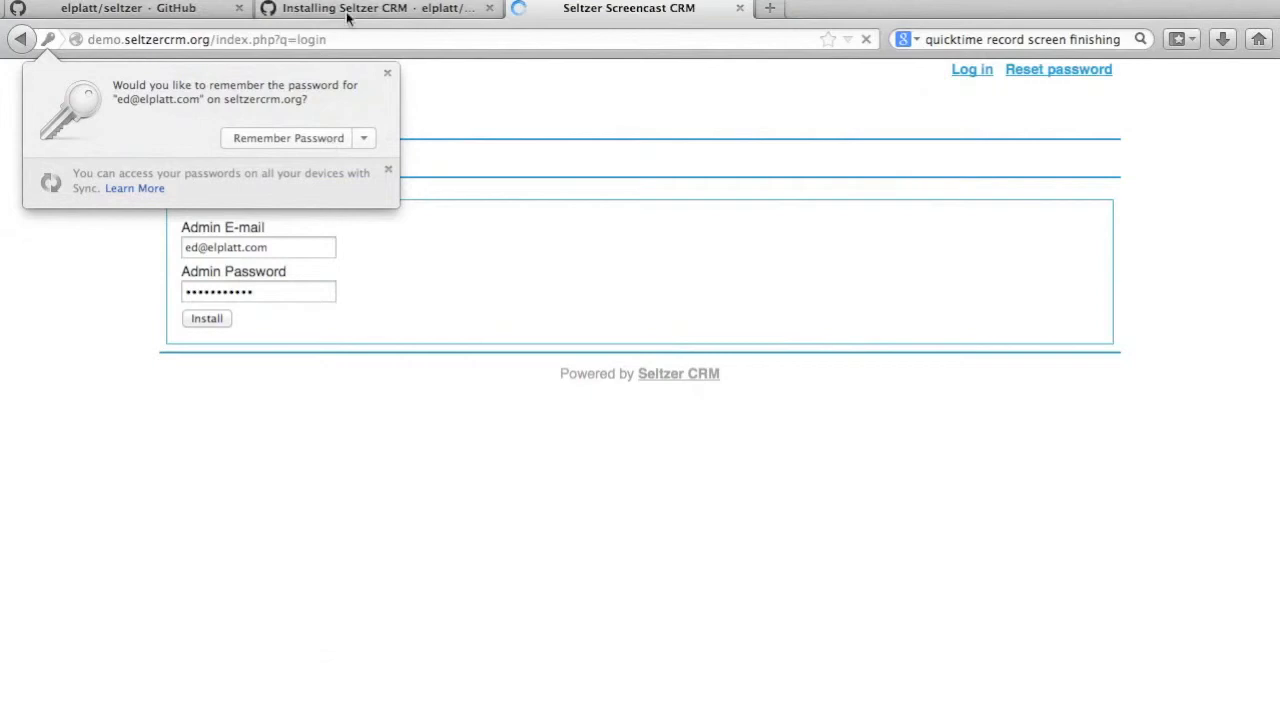
left_click(387, 73)
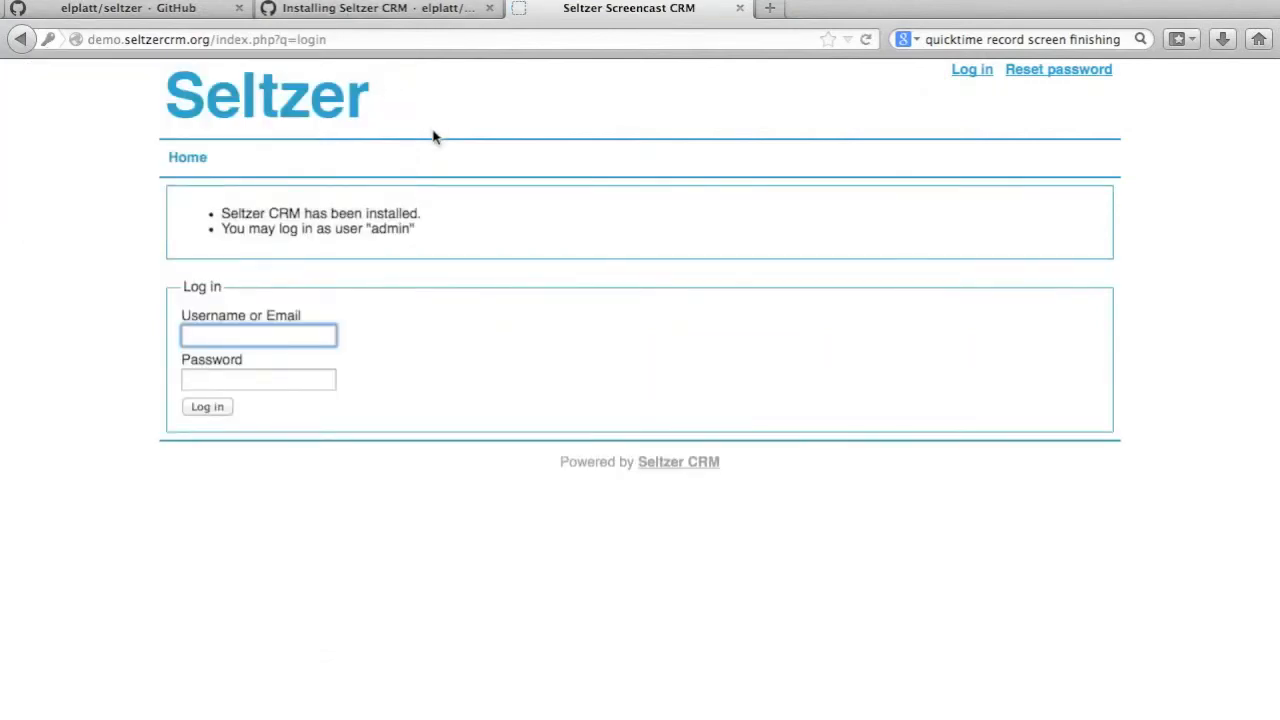
Log in to Seltzer CRM as admin with the account password and dismiss the offer to remember it.
left_click(984, 75)
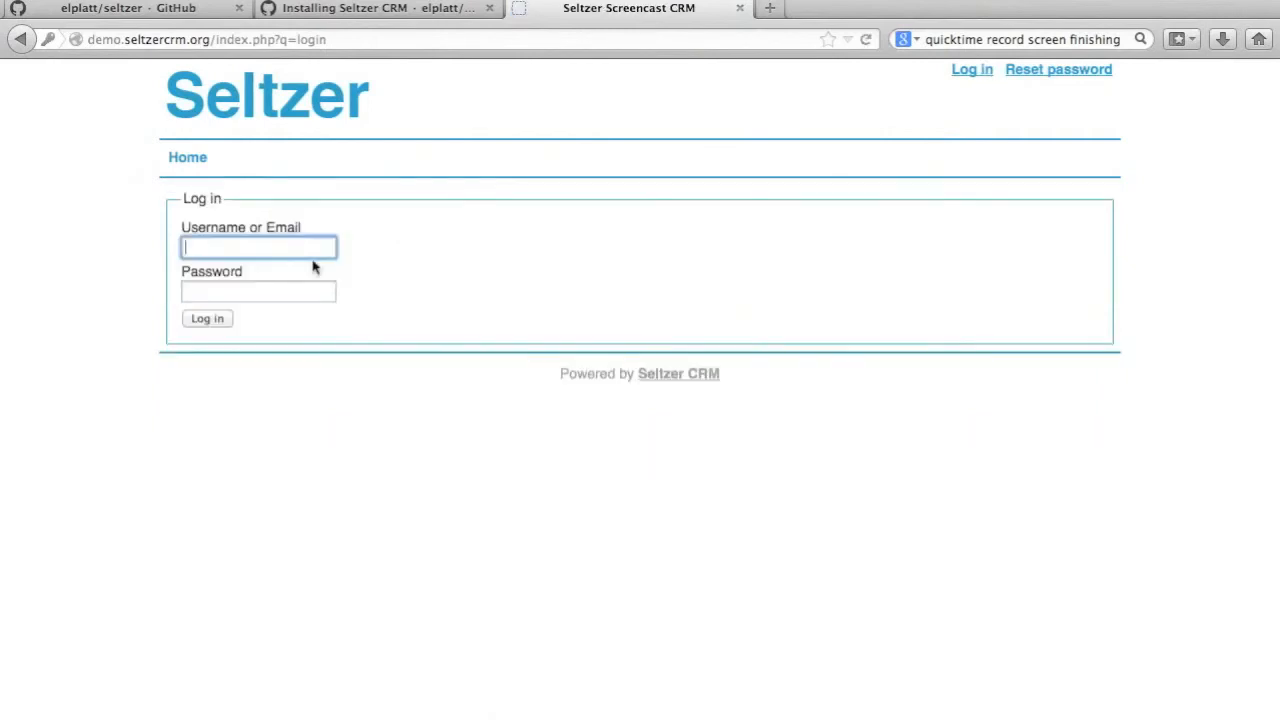
type("admin")
key("Tab")
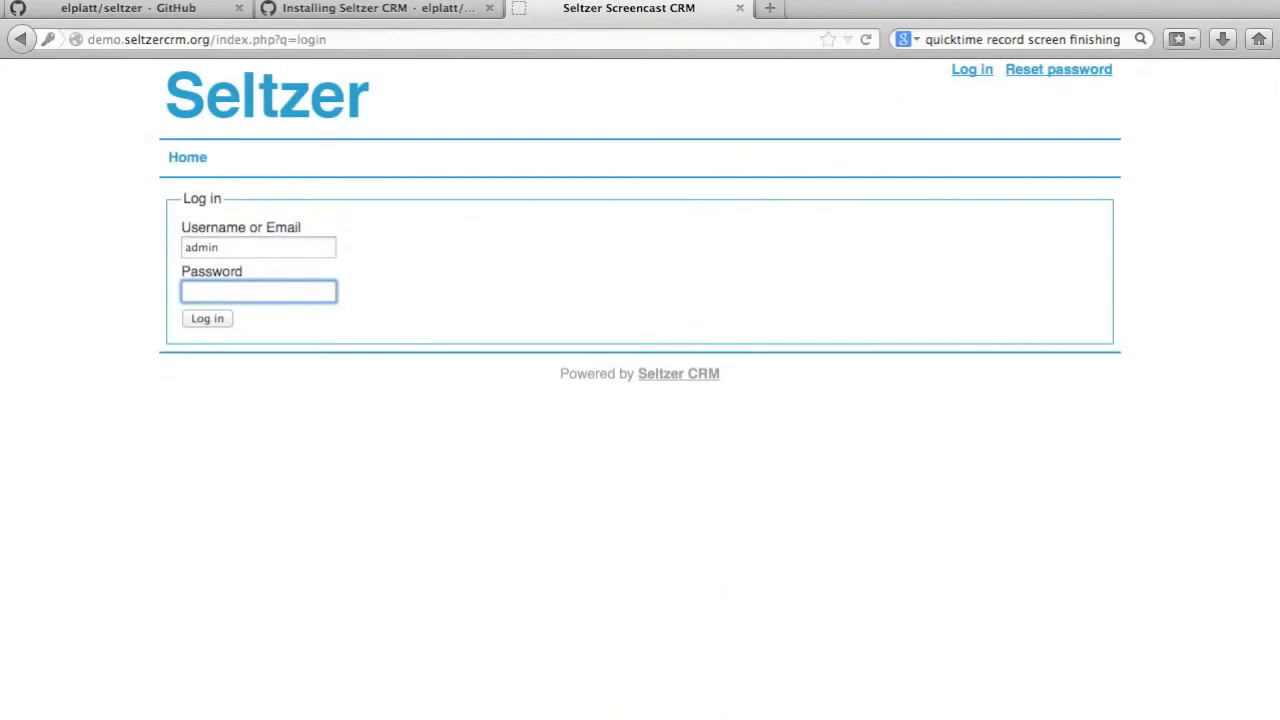
type("adminsecret")
key("Return")
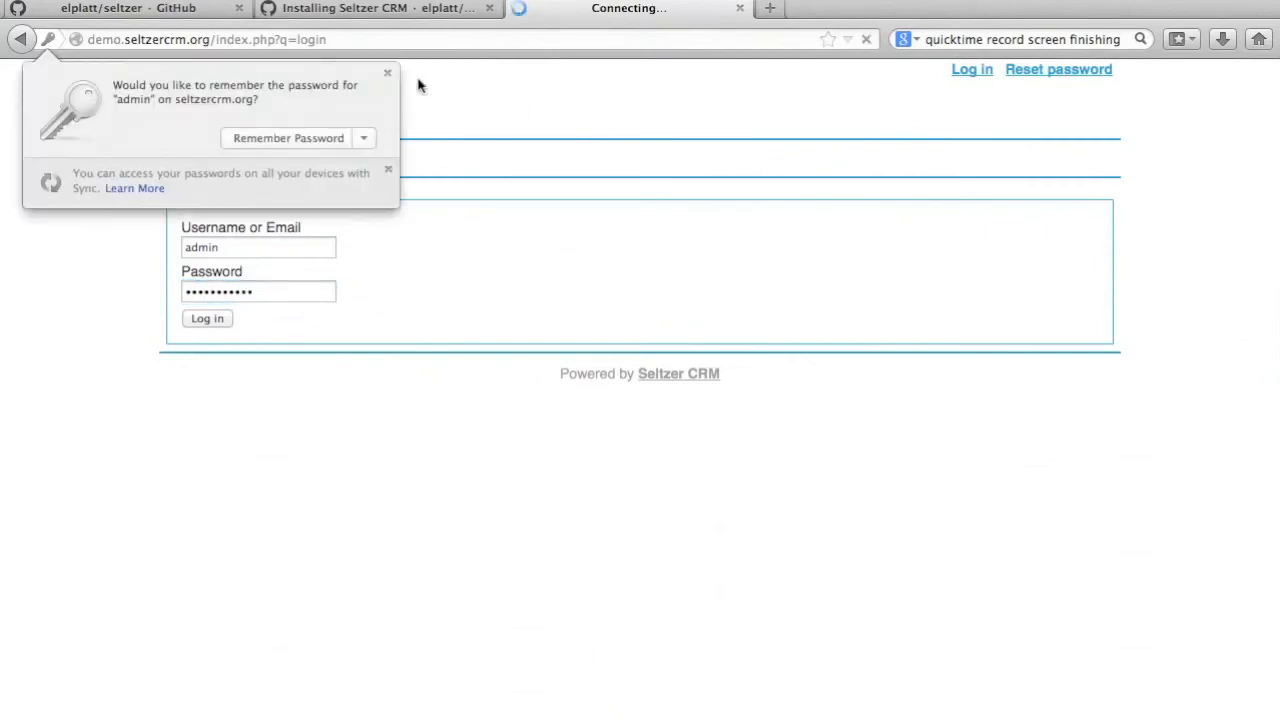
left_click(388, 73)
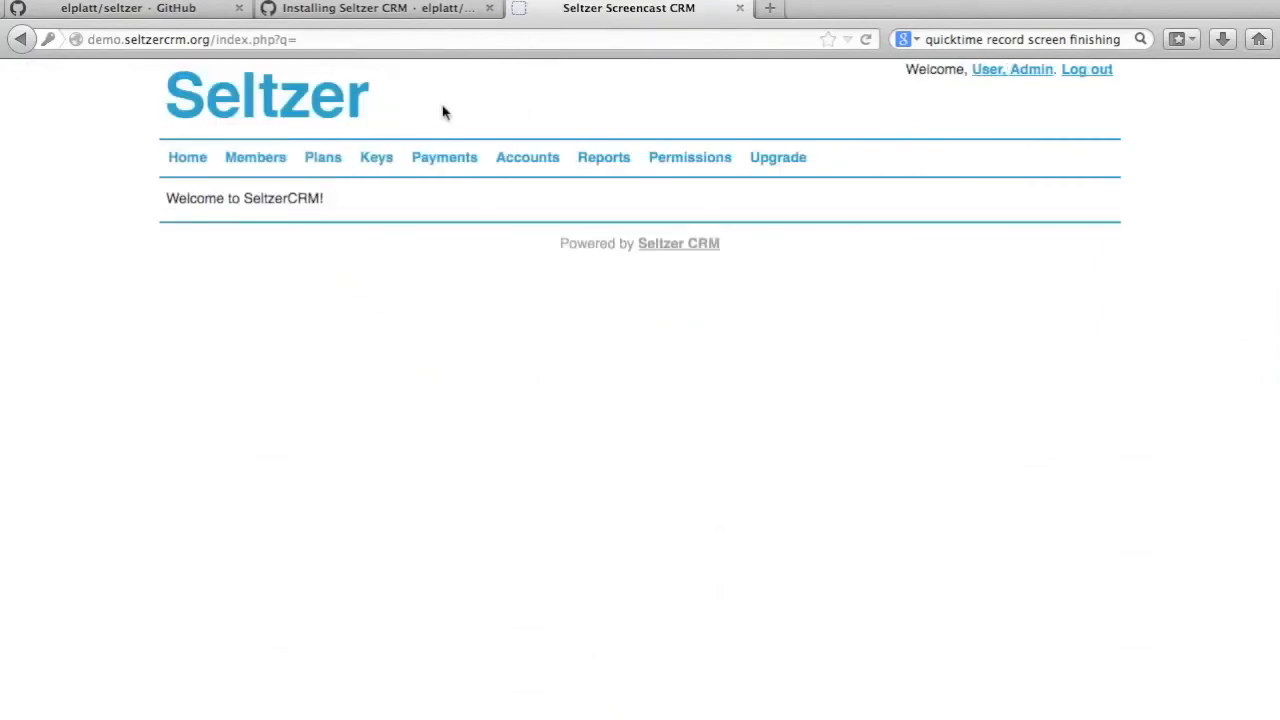